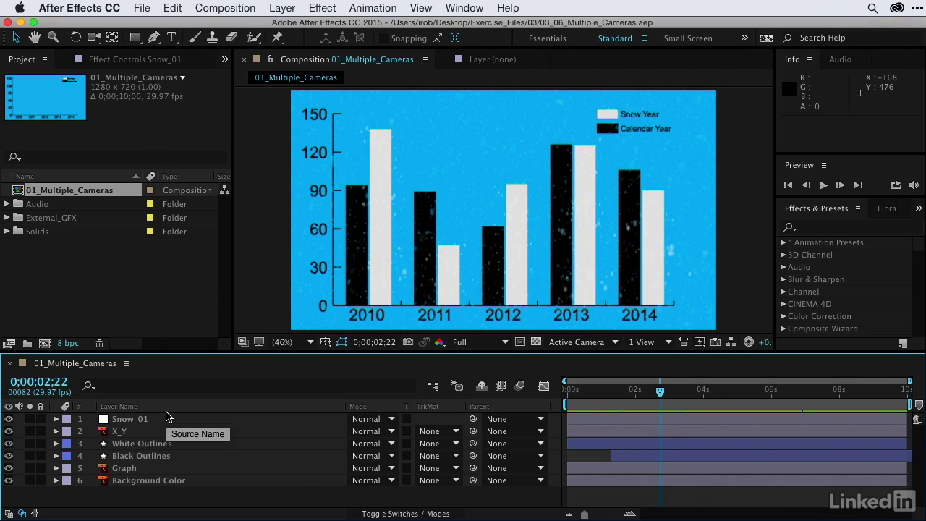
Step: Show the layer switches and enable 3D for the X_Y, White Outlines, Black Outlines and Graph layers
mouse_move(660, 391)
left_mouse_down()
mouse_move(566, 391)
mouse_move(676, 392)
mouse_move(563, 384)
mouse_move(648, 388)
left_mouse_up()
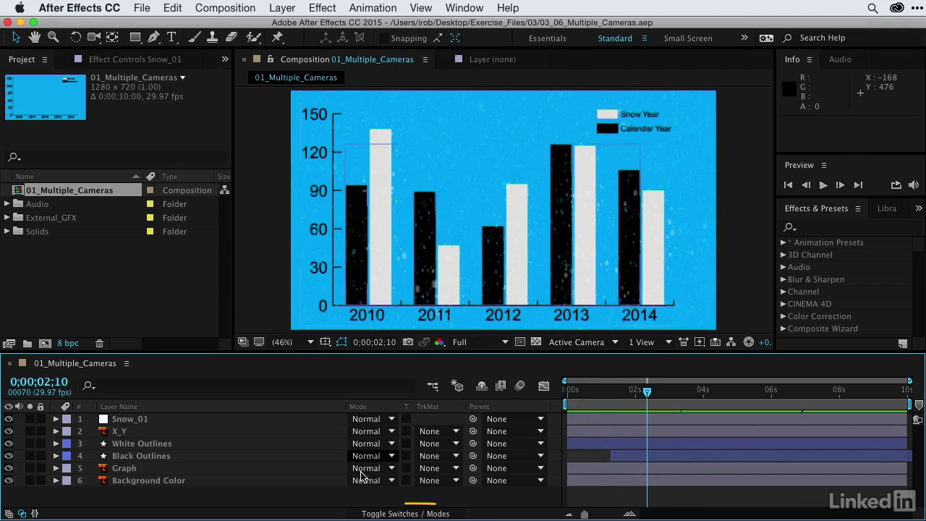
left_click(373, 514)
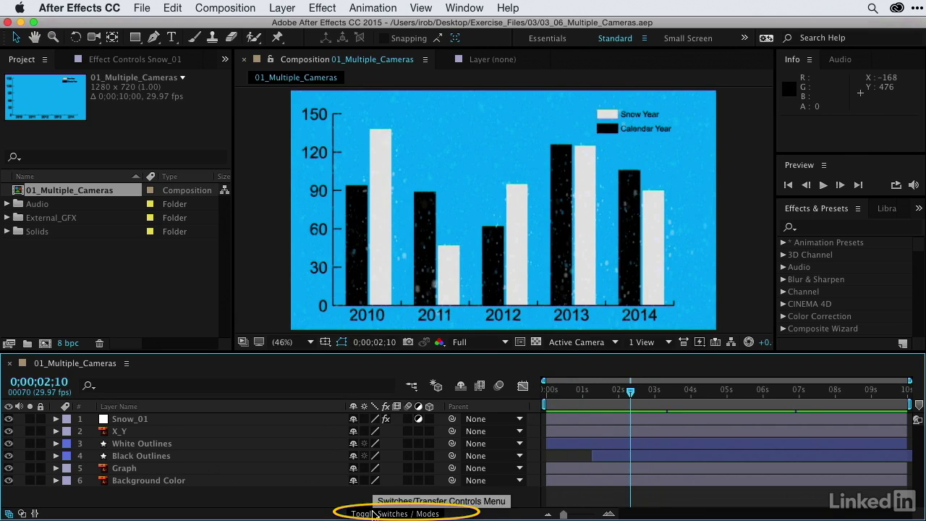
left_click(130, 422)
left_click(142, 481)
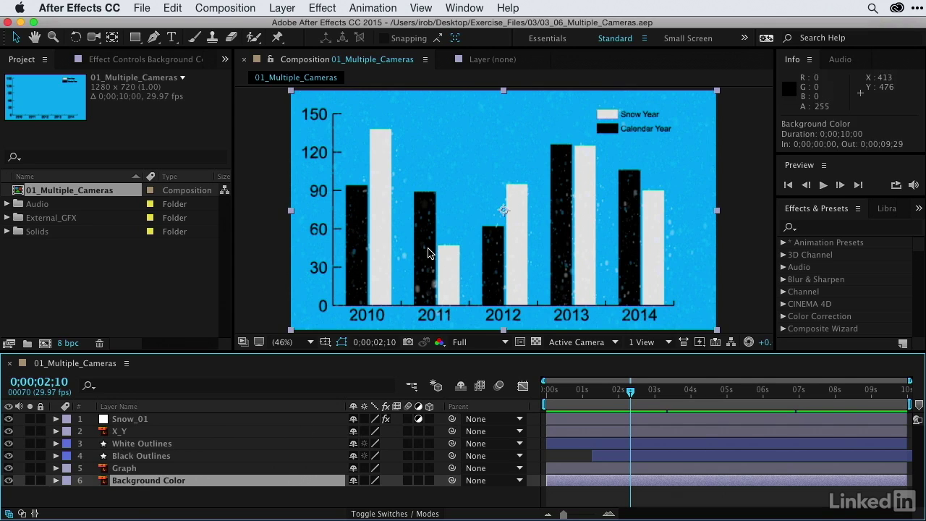
left_click(121, 433)
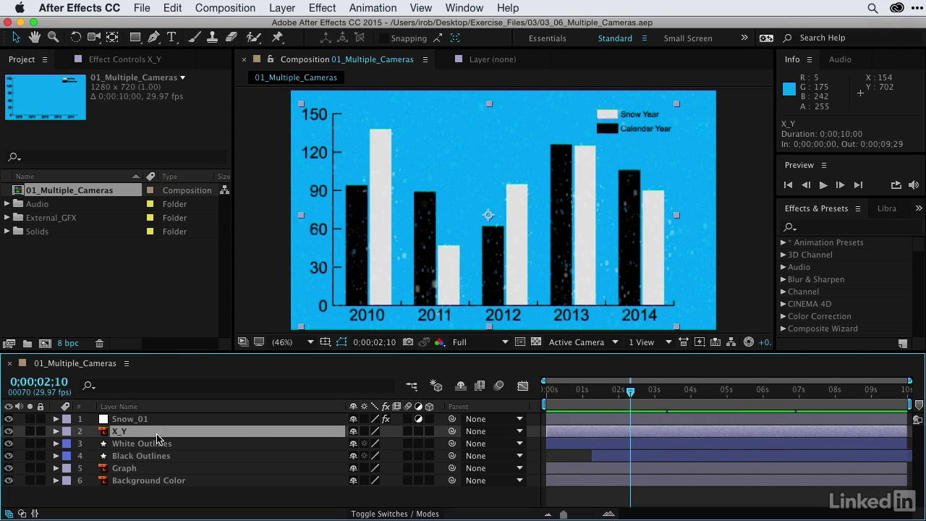
left_click_drag(428, 433, 431, 492)
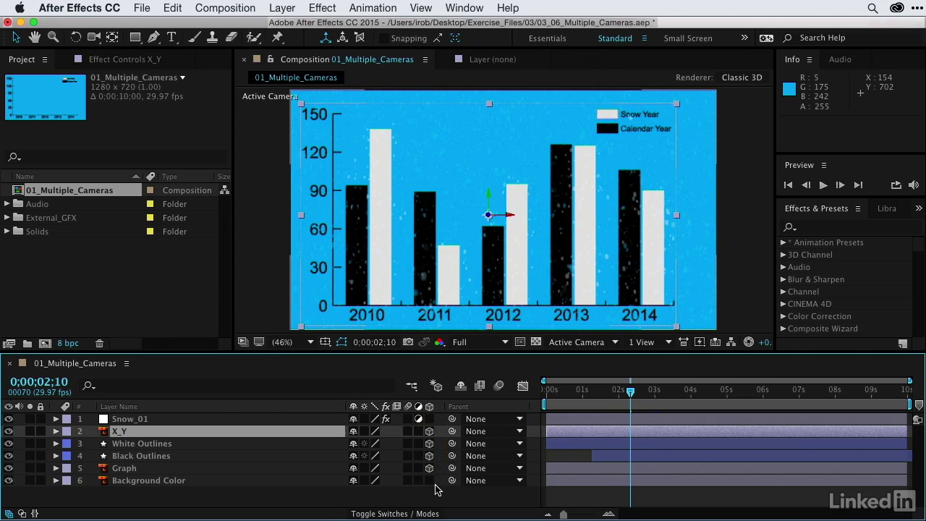
Step: Play back the chart animation from the start of the composition
left_click_drag(615, 400, 547, 391)
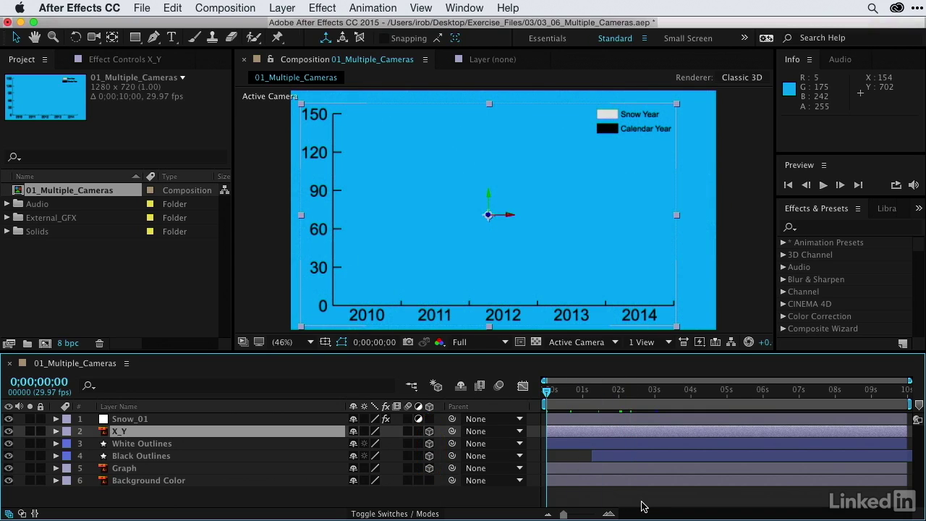
key("space")
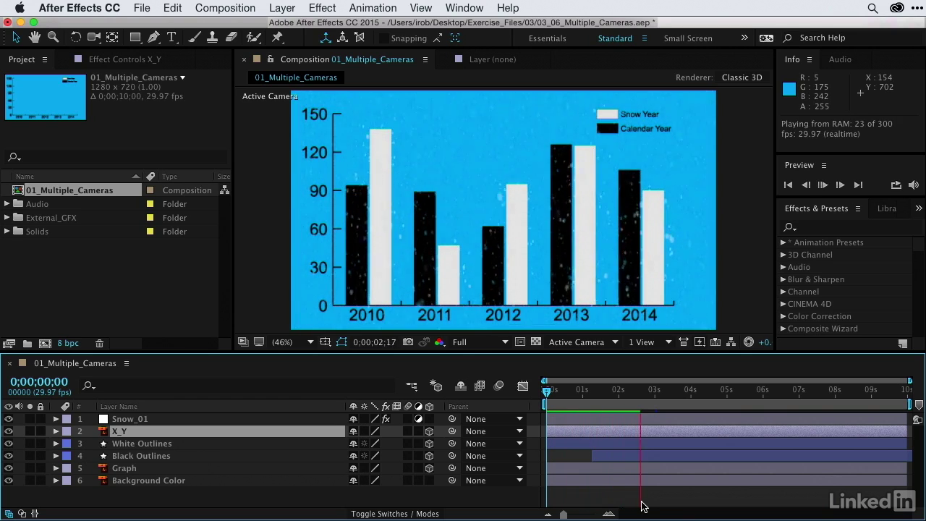
key("space")
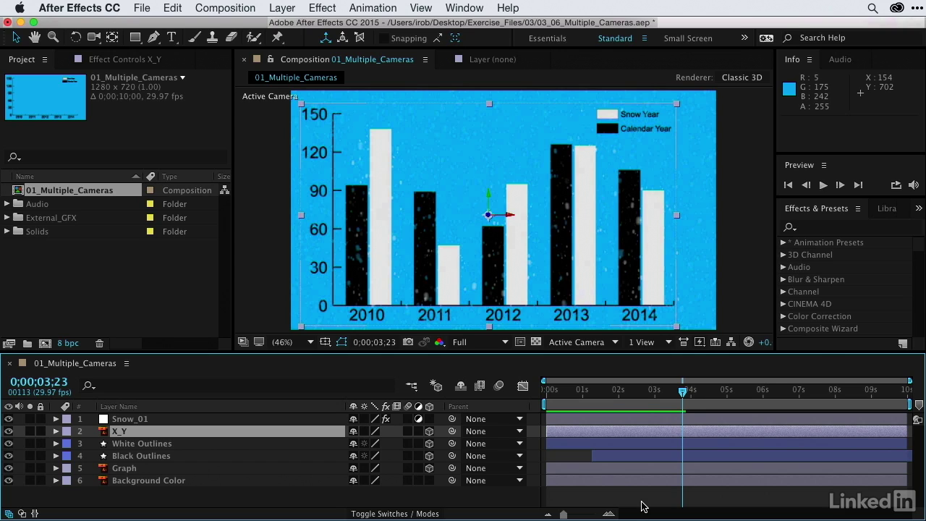
Step: Add AEG_Info_01.wav from the Audio folder as the first layer and preview the composition with sound from the start
left_click(8, 204)
left_click_drag(69, 218, 102, 415)
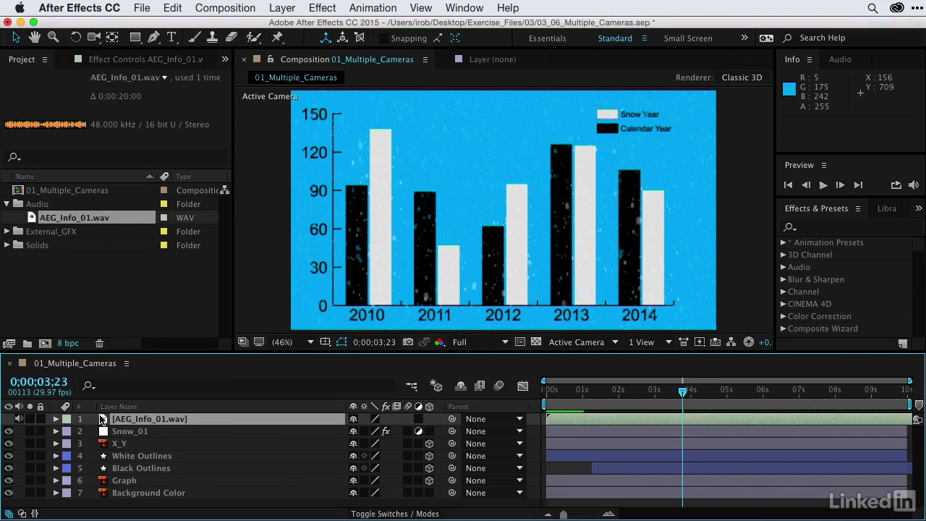
left_click(620, 403)
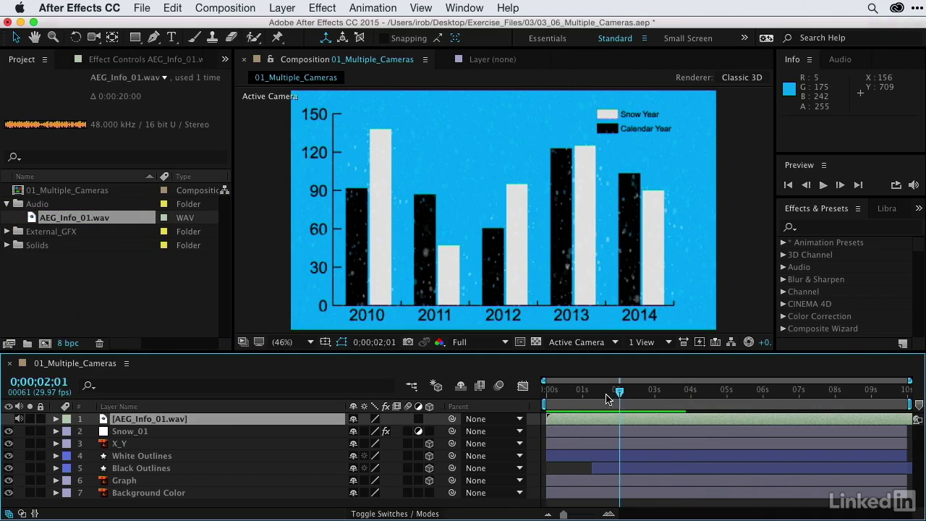
key("Home")
key("space")
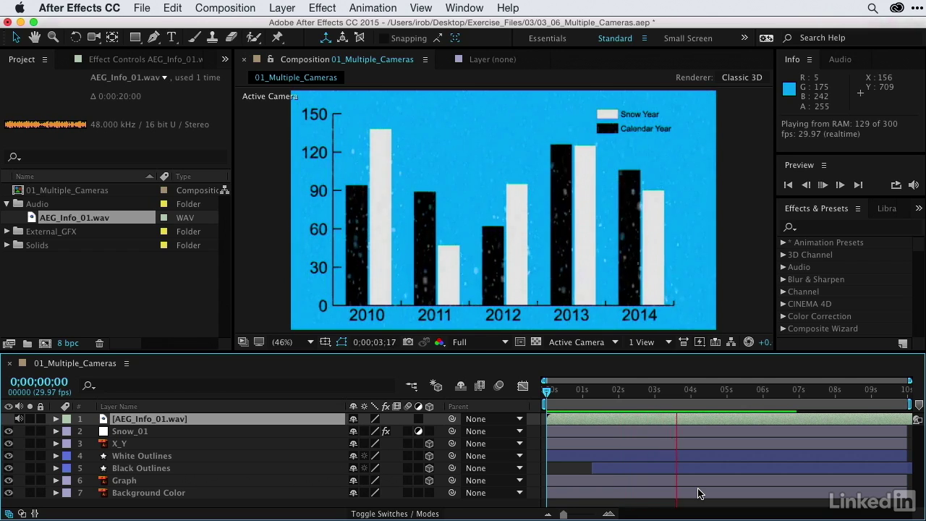
key("space")
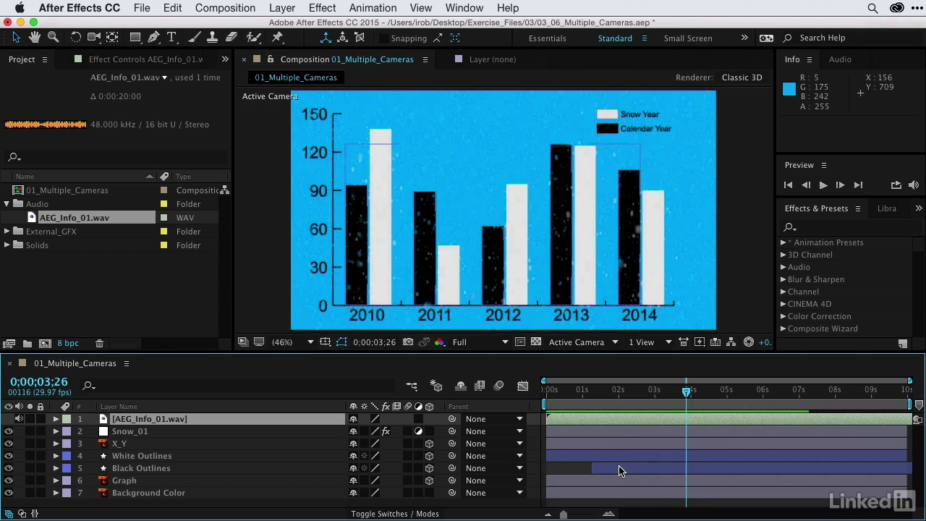
Step: Shift the Black Outlines layer to start at 0;00;00;16 and preview the timing against the audio
left_click_drag(571, 394, 631, 394)
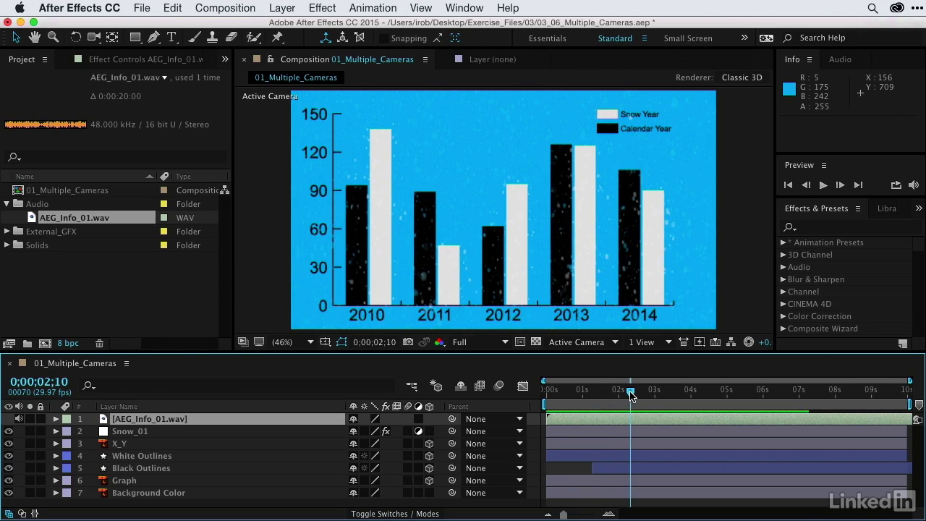
left_click_drag(606, 473, 580, 472)
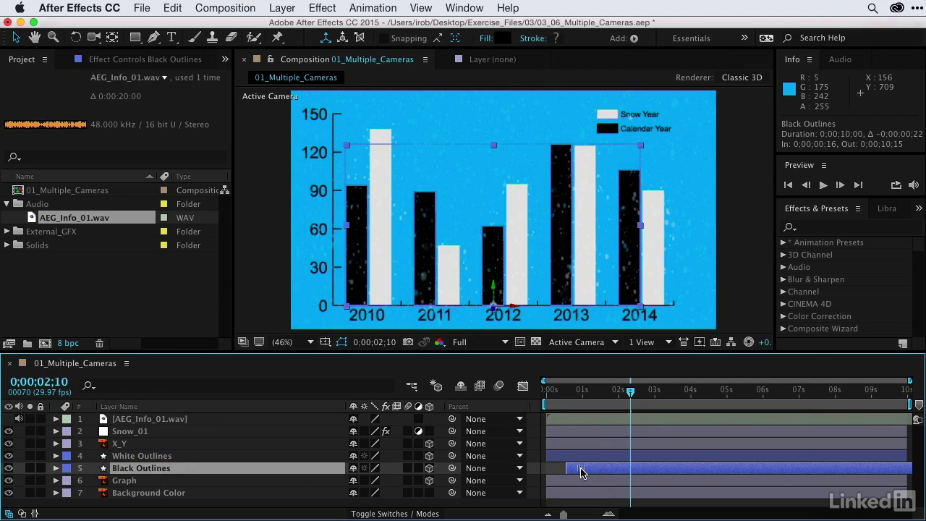
left_click_drag(579, 475, 583, 475)
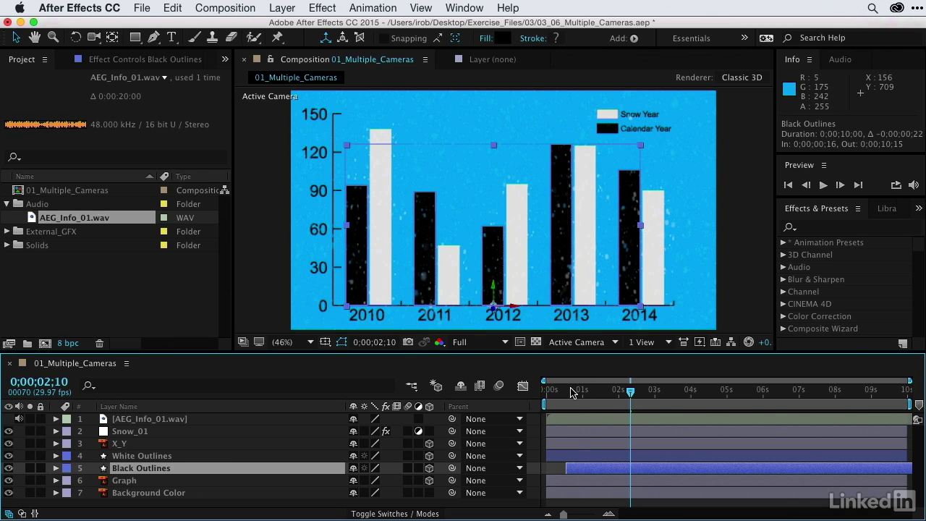
key("Home")
key("space")
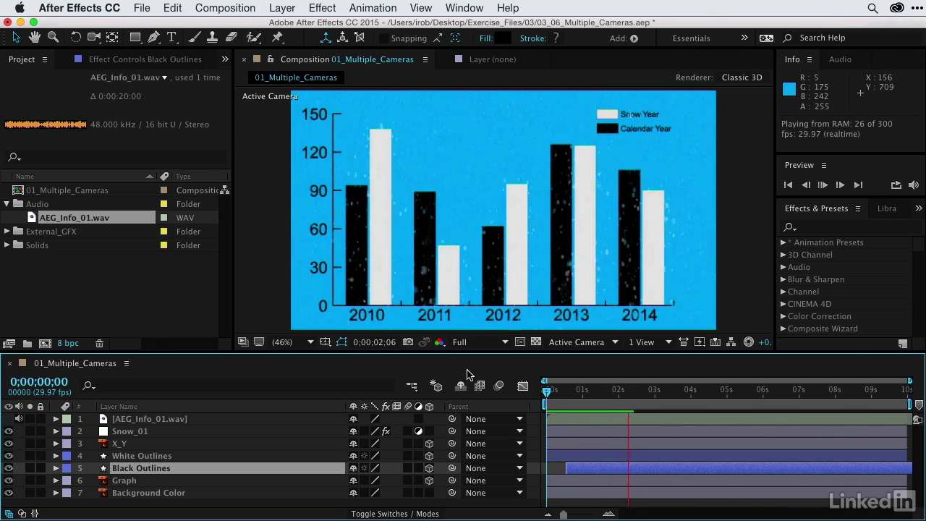
key("space")
Step: Shift the Black Outlines layer to start at 0;00;00;22 and preview the timing from the beginning
left_click(580, 469)
left_click_drag(581, 469, 588, 469)
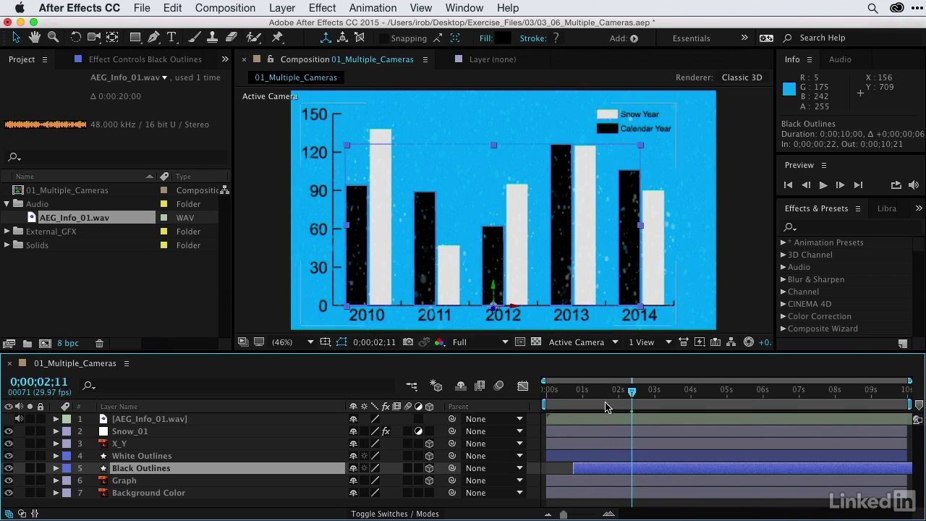
left_click_drag(606, 392, 440, 382)
key("space")
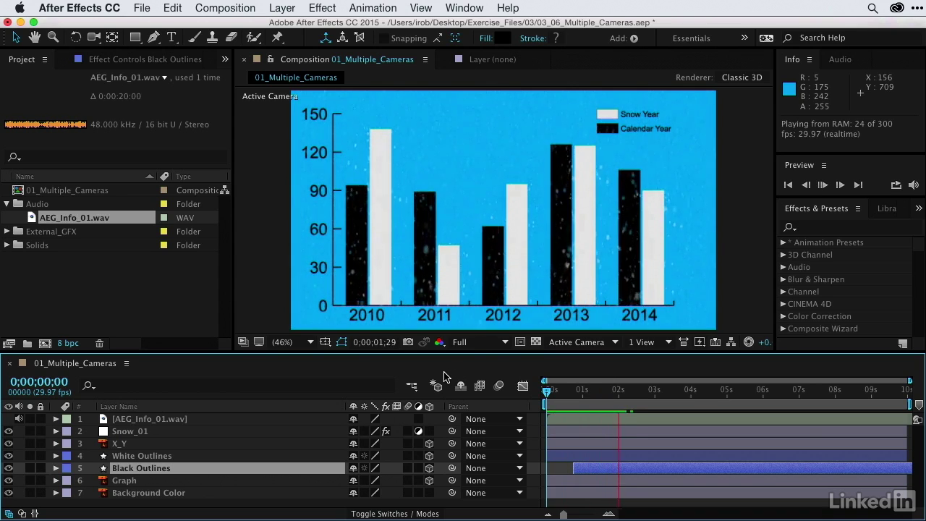
key("space")
Step: Set the current time to 0;00;01;25 and create a One-Node Camera with the 50mm preset and units in pixels
left_click_drag(606, 391, 612, 414)
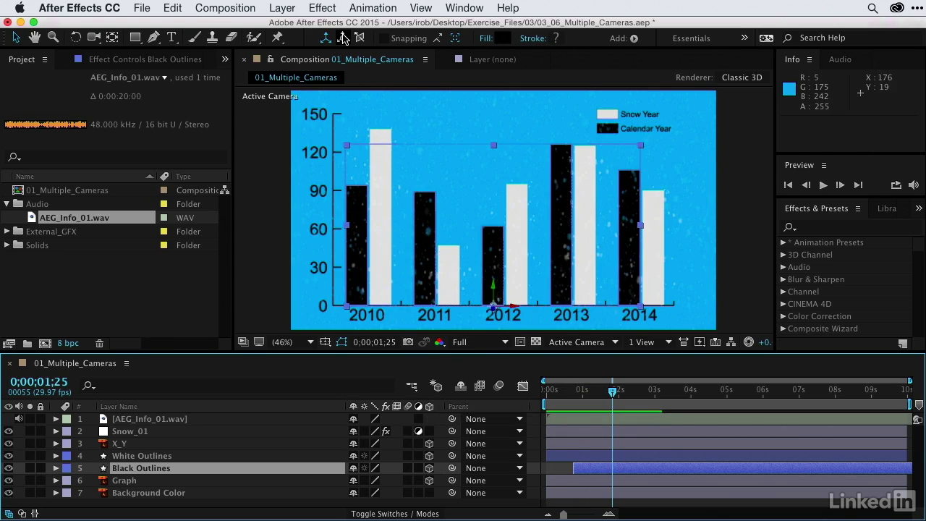
left_click(281, 7)
mouse_move(289, 25)
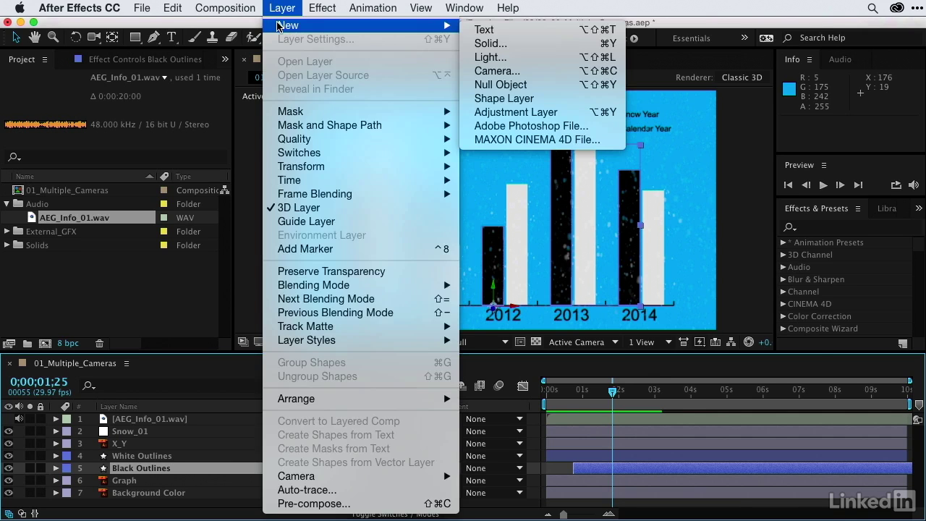
left_click(489, 72)
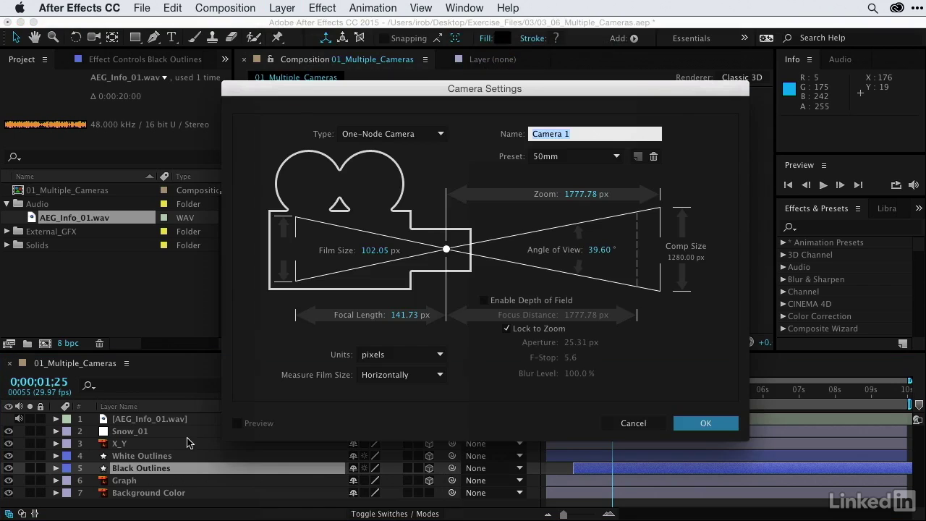
left_click(390, 134)
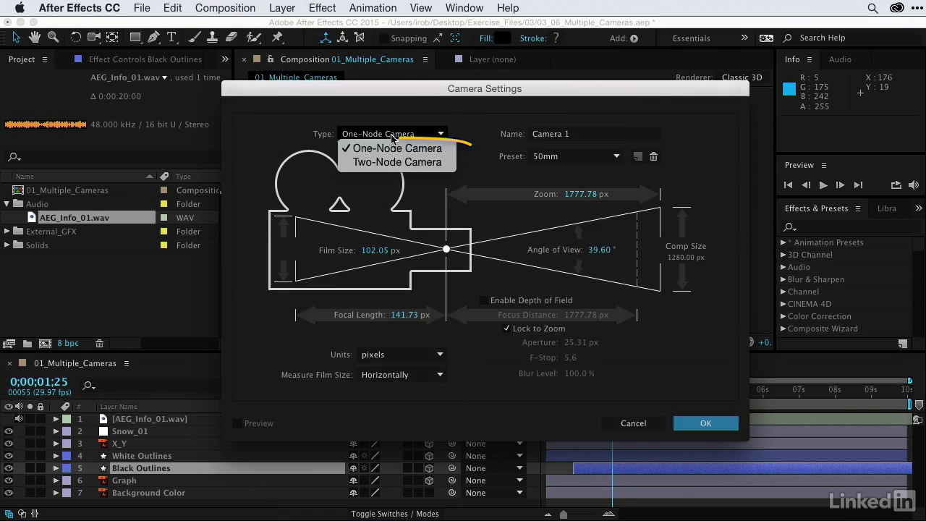
left_click(395, 148)
left_click(557, 155)
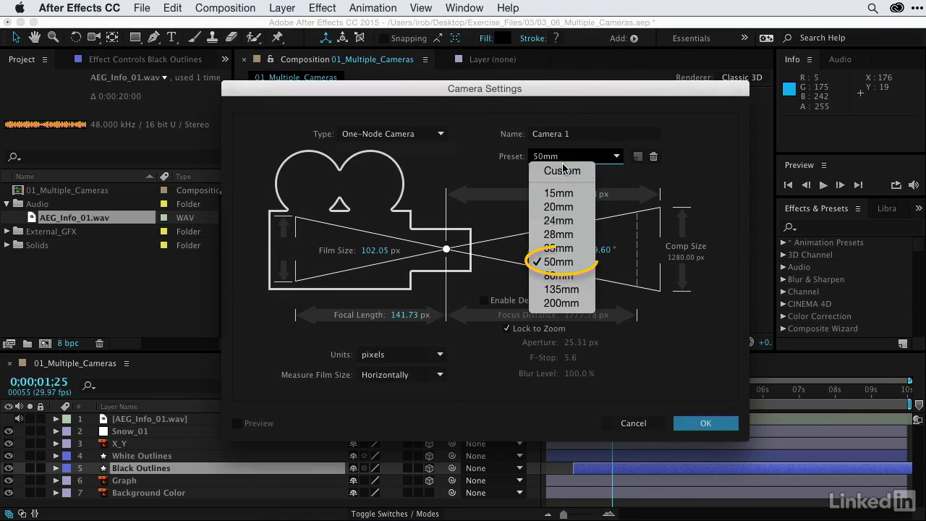
left_click(559, 261)
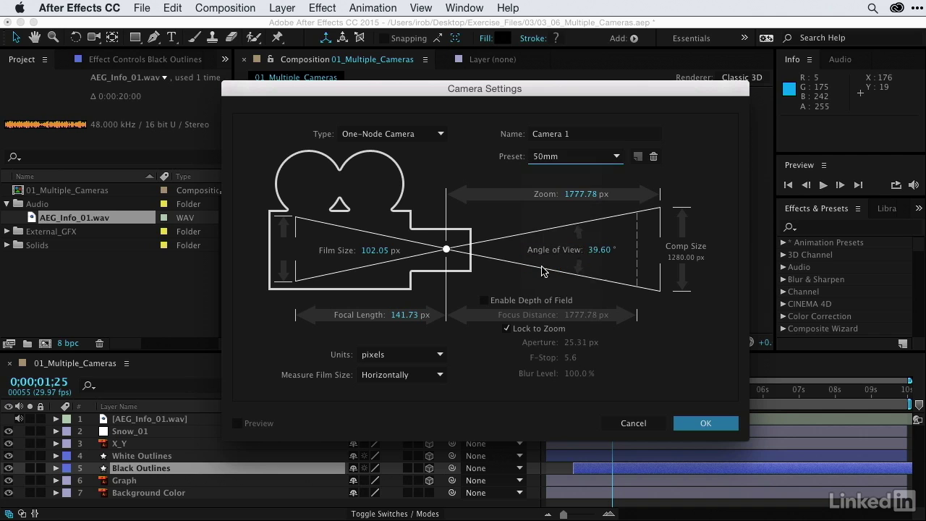
left_click(412, 355)
left_click(405, 369)
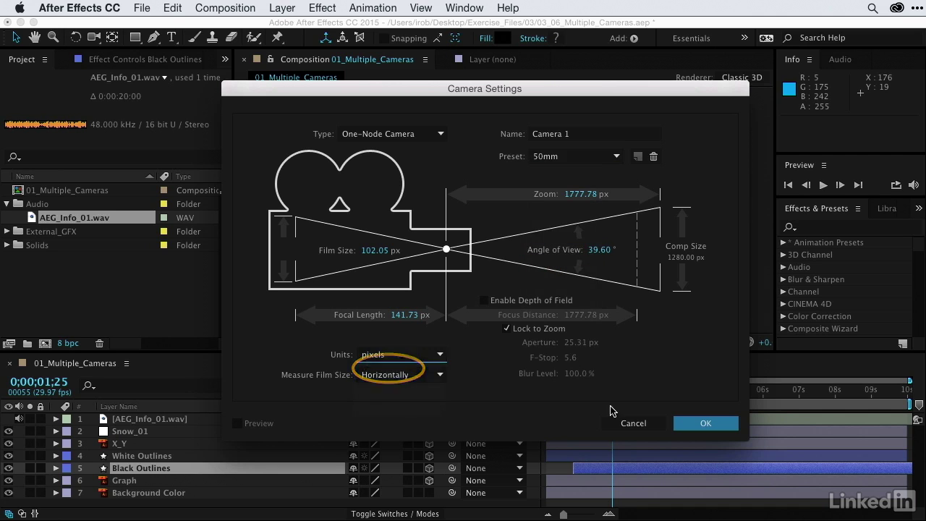
left_click(701, 425)
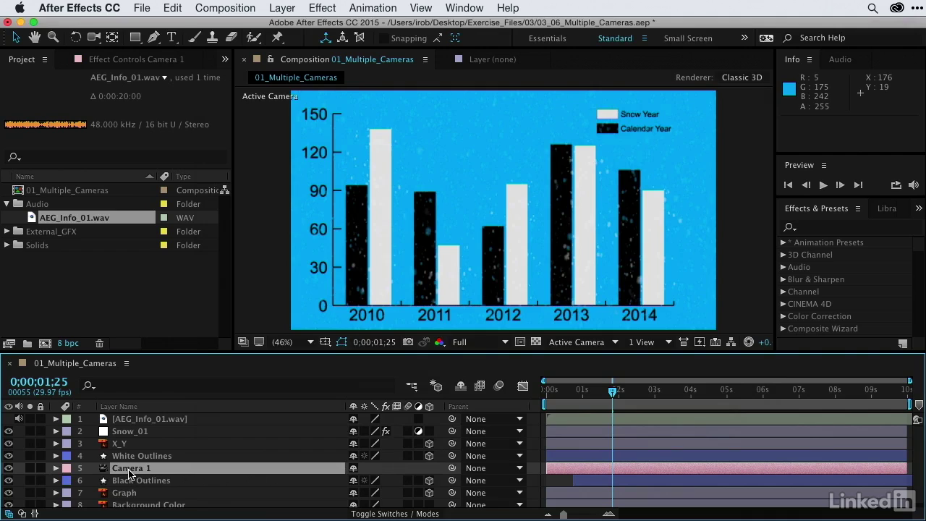
Step: Move the Camera 1 layer directly below the audio layer and duplicate it twice
left_click_drag(130, 473, 177, 441)
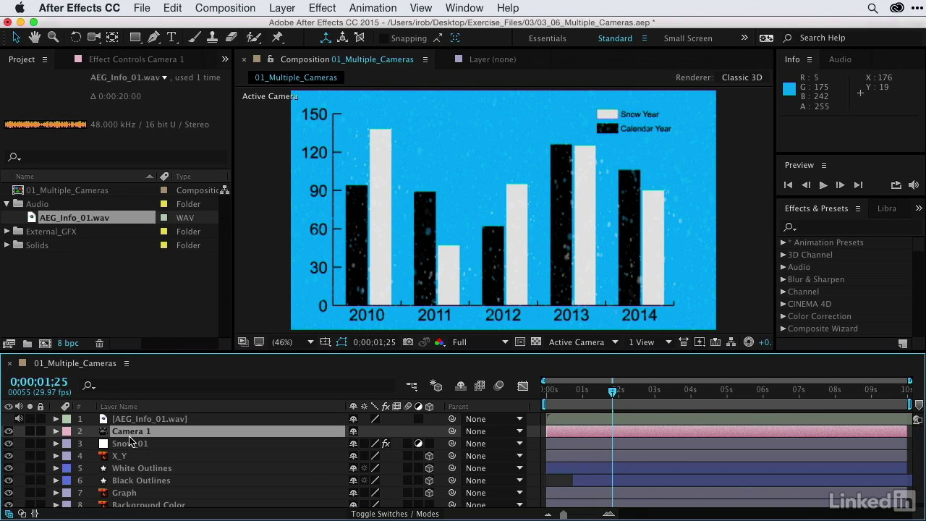
key("super+d")
key("super+d")
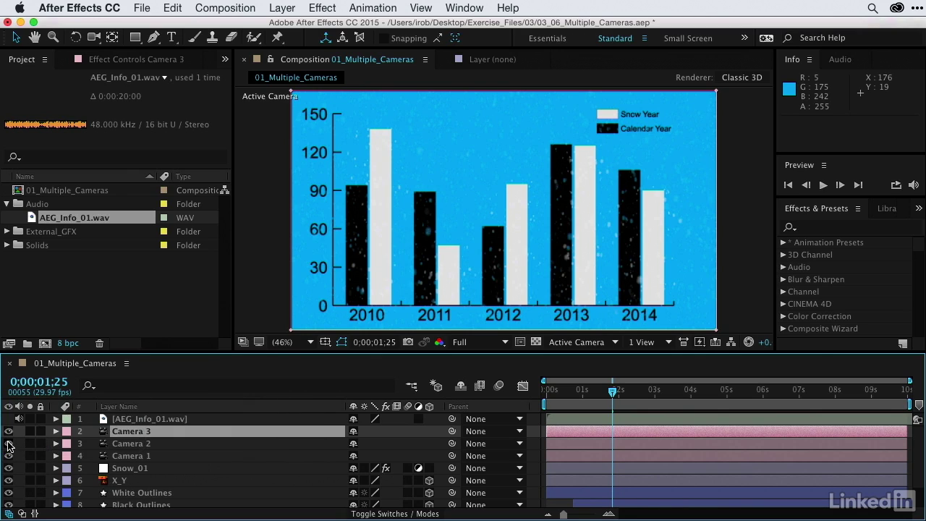
Step: Turn off visibility for Camera 3 and Camera 2, and set Camera 1's Z position to -457.8
left_click_drag(8, 431, 8, 456)
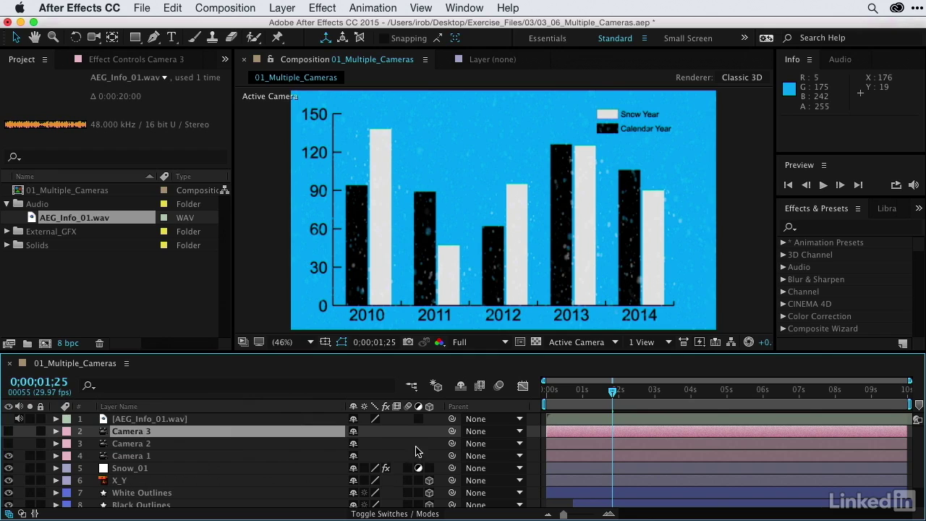
left_click(134, 456)
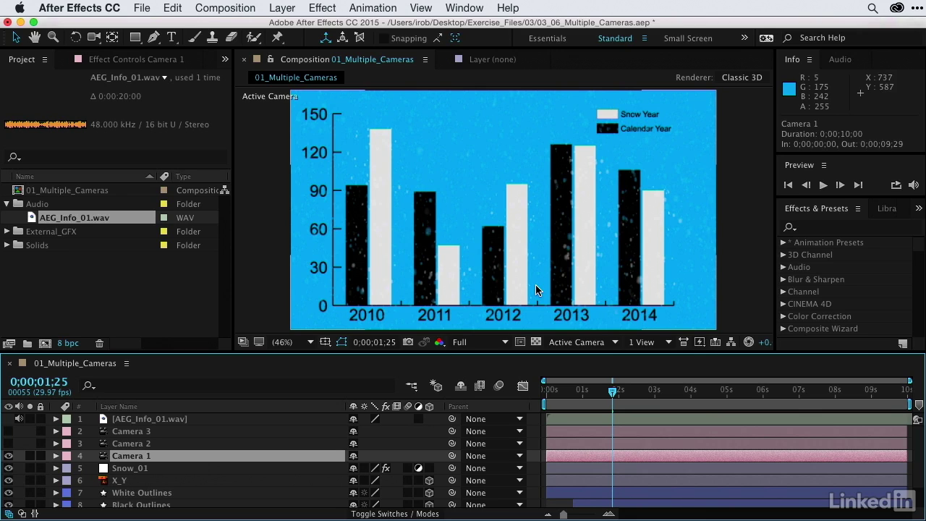
key("p")
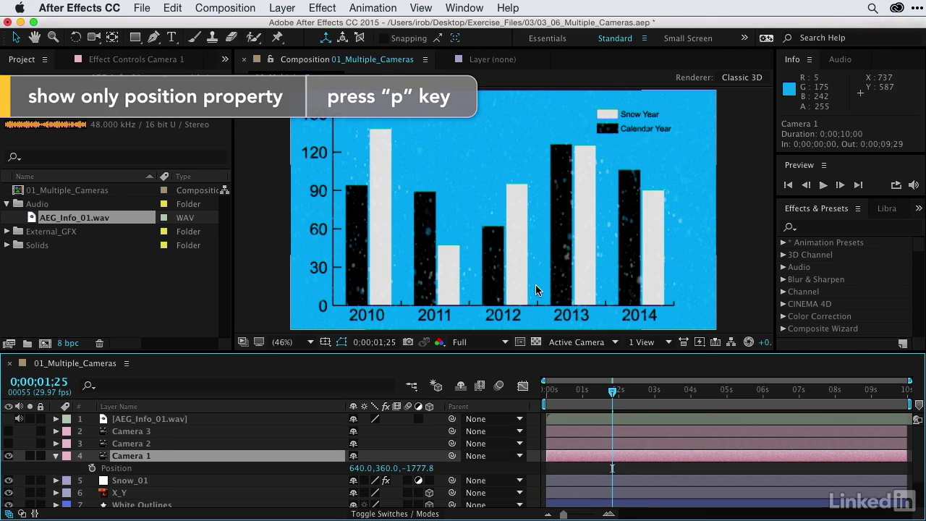
key("shift+r")
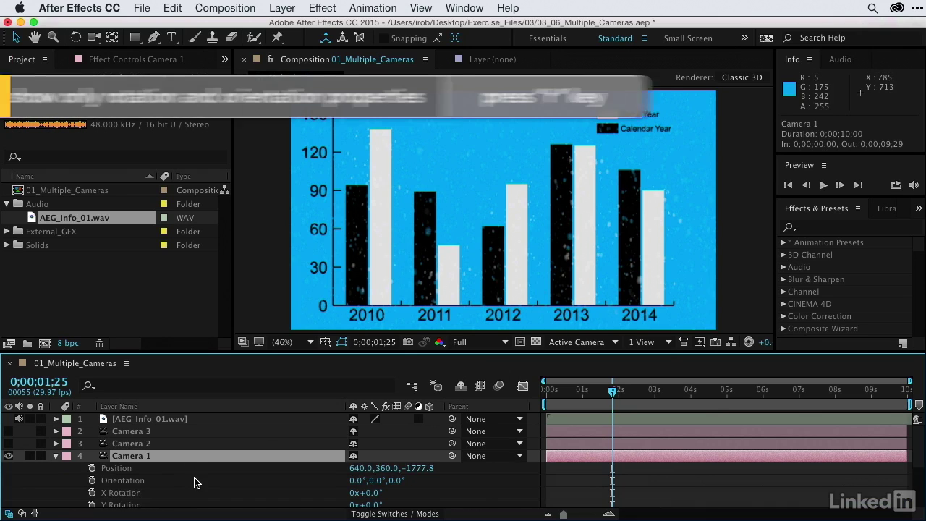
scroll(194, 482, "down", 2)
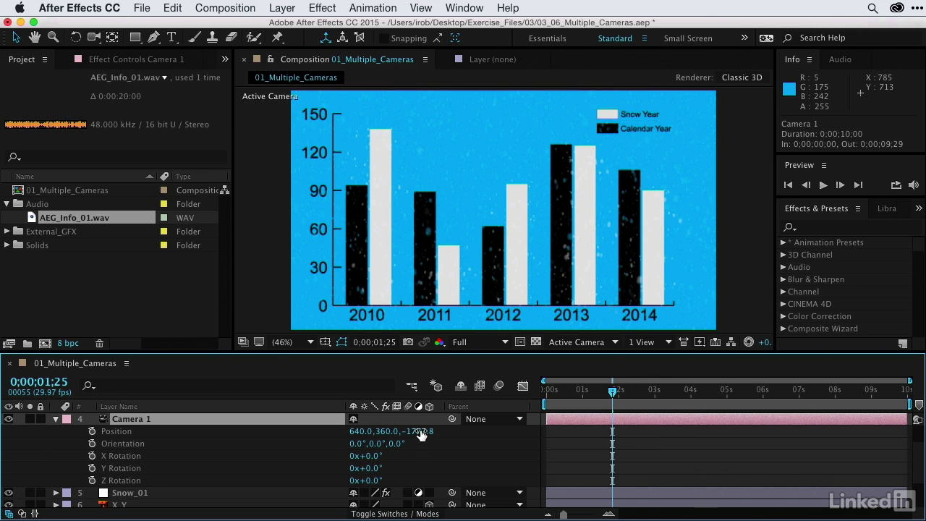
mouse_move(421, 434)
left_mouse_down()
mouse_move(391, 432)
mouse_move(517, 429)
left_mouse_up()
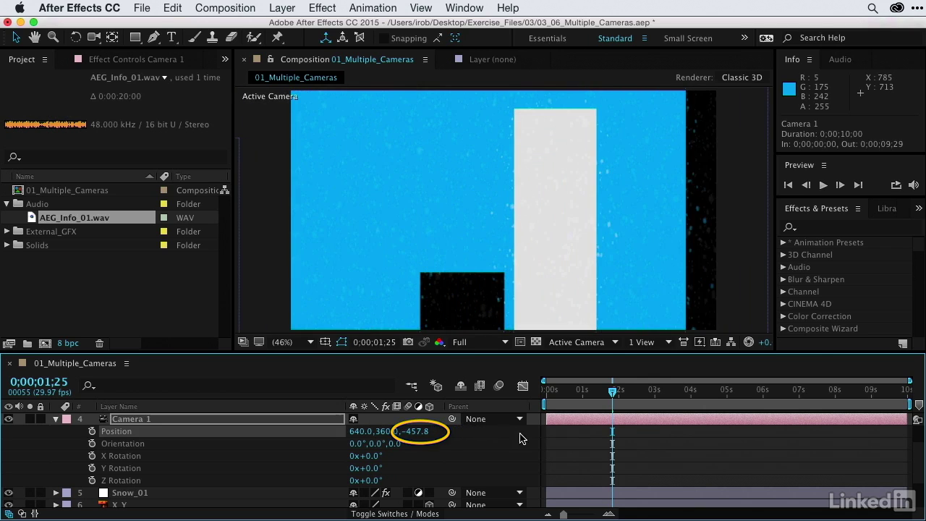
Step: Set Camera 1's X orientation to 65°
left_click_drag(355, 444, 400, 444)
left_click_drag(400, 443, 365, 444)
left_click(353, 445)
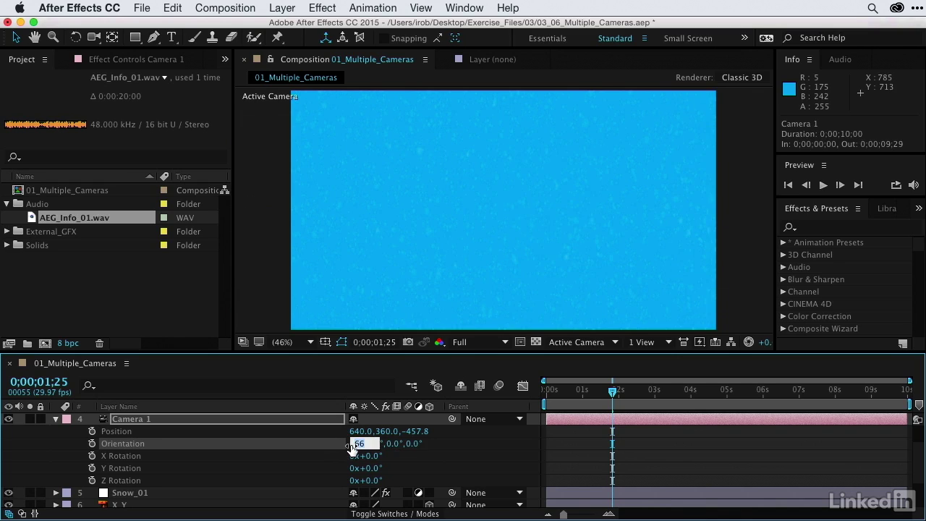
type("65")
key("Return")
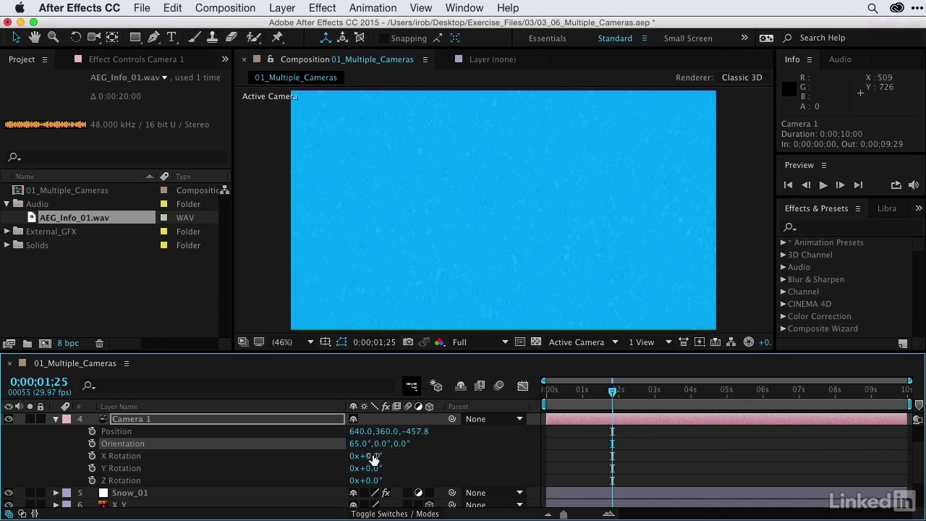
Step: Reframe Camera 1 on the bars by setting its X position to 530 and Y position to 1237
left_click_drag(388, 433, 470, 429)
left_click_drag(368, 436, 15, 449)
mouse_move(3, 494)
left_mouse_down()
mouse_move(440, 466)
mouse_move(605, 426)
left_mouse_up()
left_click_drag(322, 444, 482, 427)
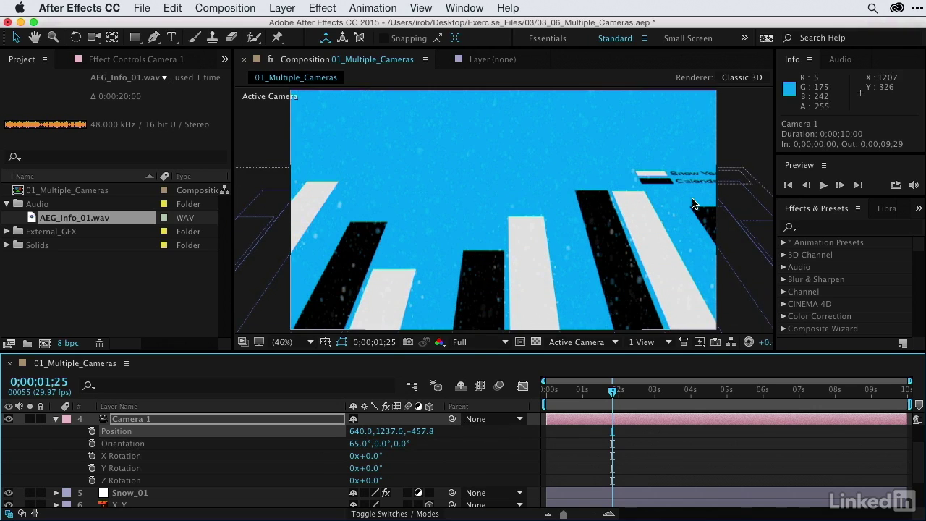
left_click(362, 433)
mouse_move(362, 434)
left_mouse_down()
mouse_move(372, 432)
mouse_move(355, 431)
left_mouse_up()
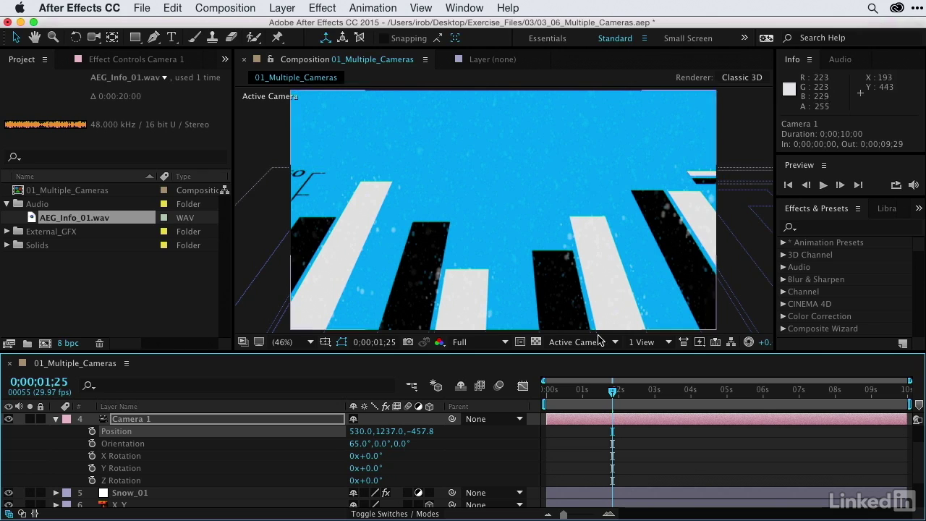
Step: Preview the bar animation through Camera 1 from the beginning of the composition
left_click(589, 397)
key("Home")
key("space")
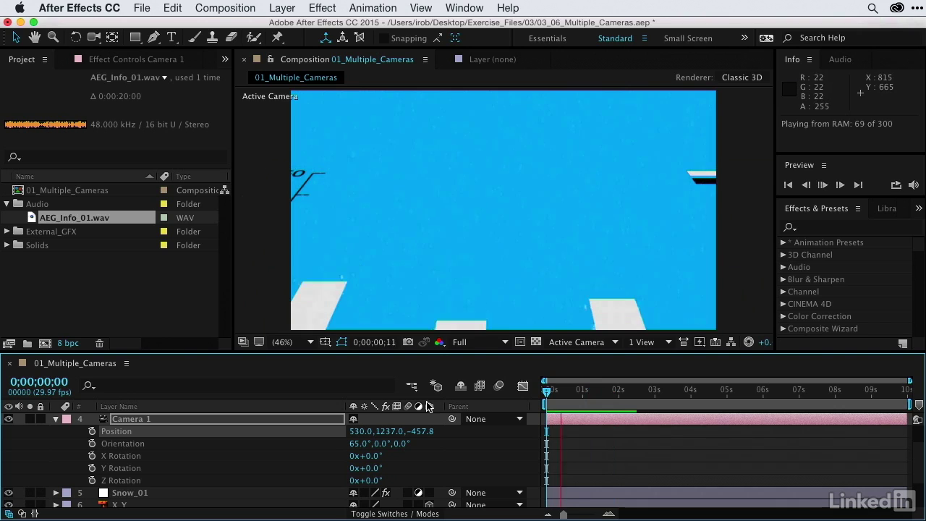
key("space")
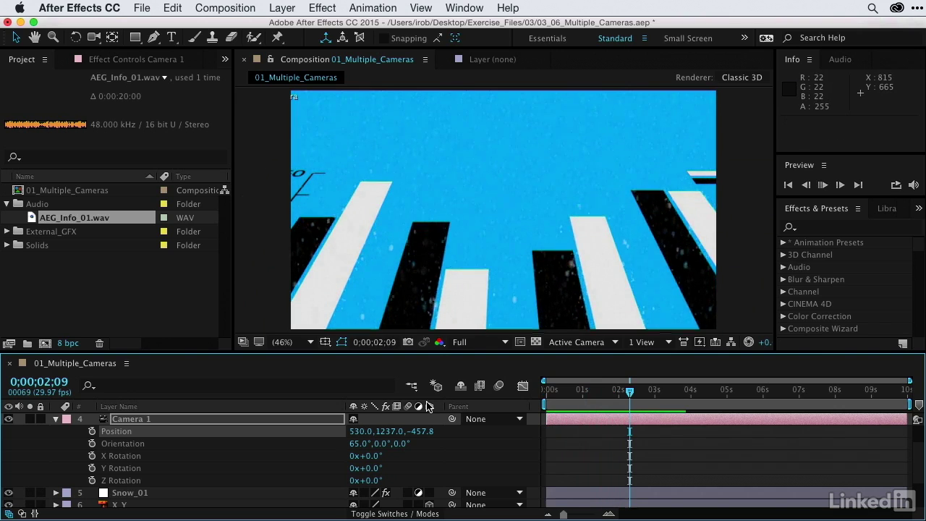
Step: Move the current time to 0;00;01;05 and turn on Camera 2's visibility
mouse_move(586, 396)
left_mouse_down()
mouse_move(548, 395)
mouse_move(588, 399)
left_mouse_up()
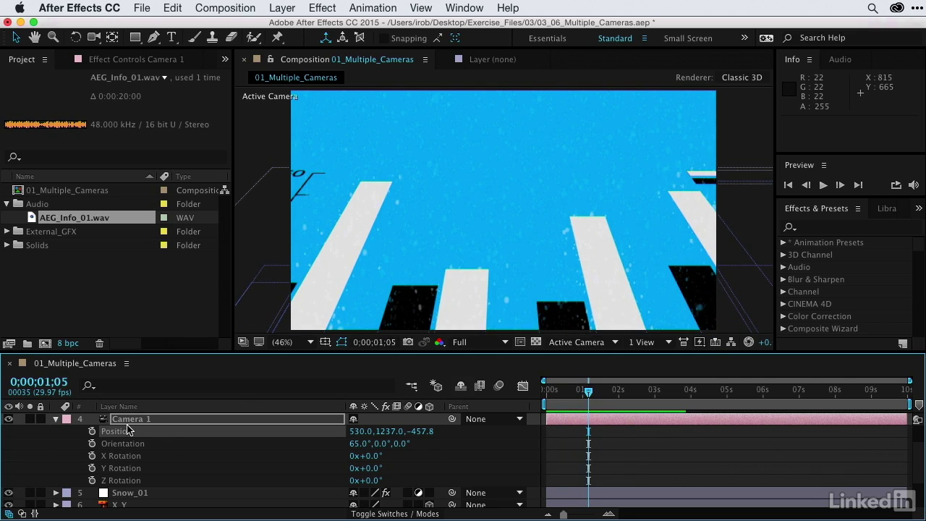
left_click(54, 418)
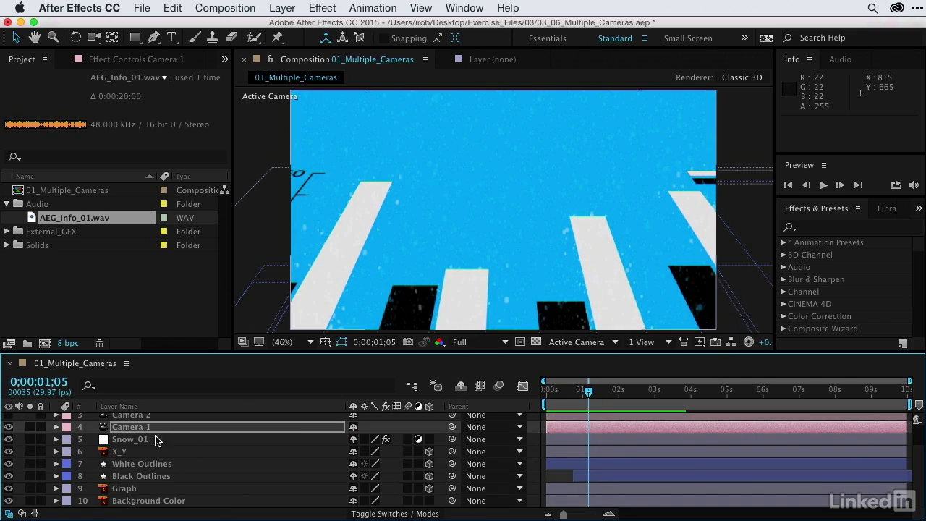
left_click(134, 417)
scroll(156, 447, "up", 2)
left_click(8, 439)
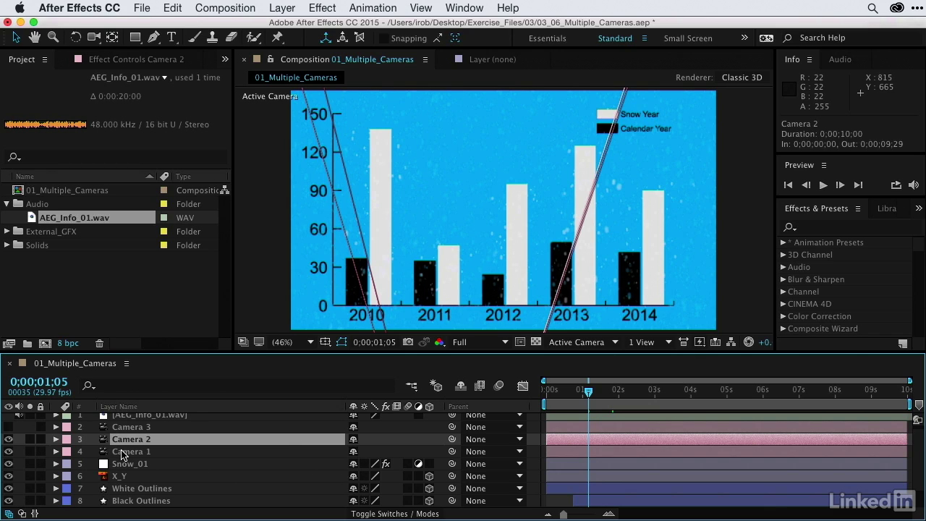
Step: Copy Camera 1's Position and Orientation values and paste them onto Camera 2
left_click(122, 451)
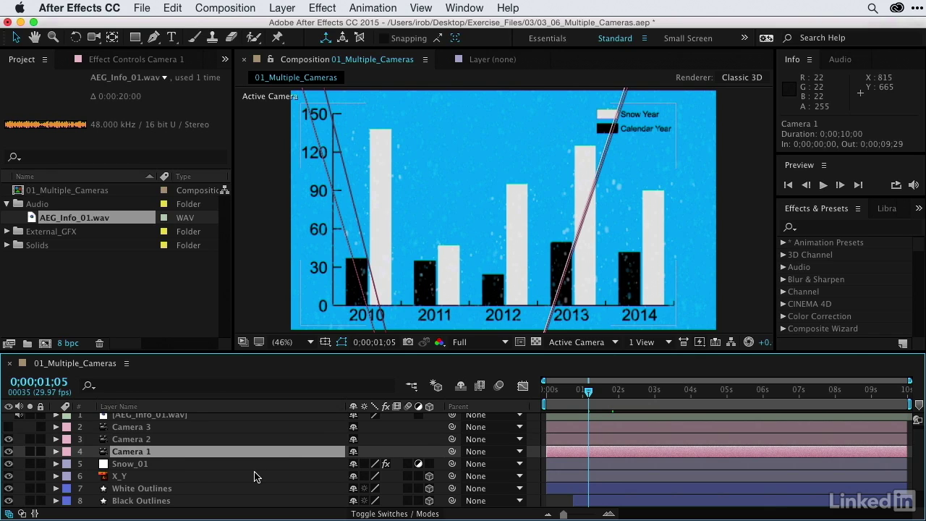
key("p")
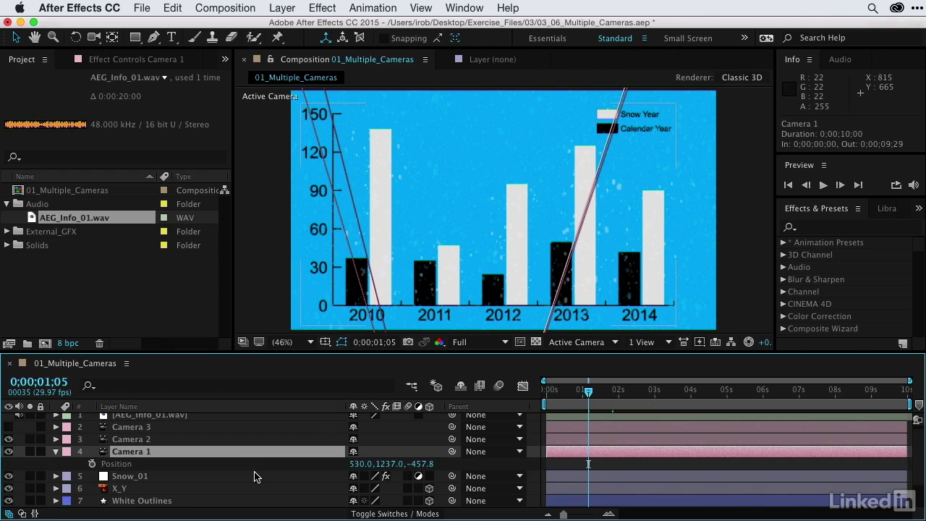
key("shift+r")
left_click(120, 464)
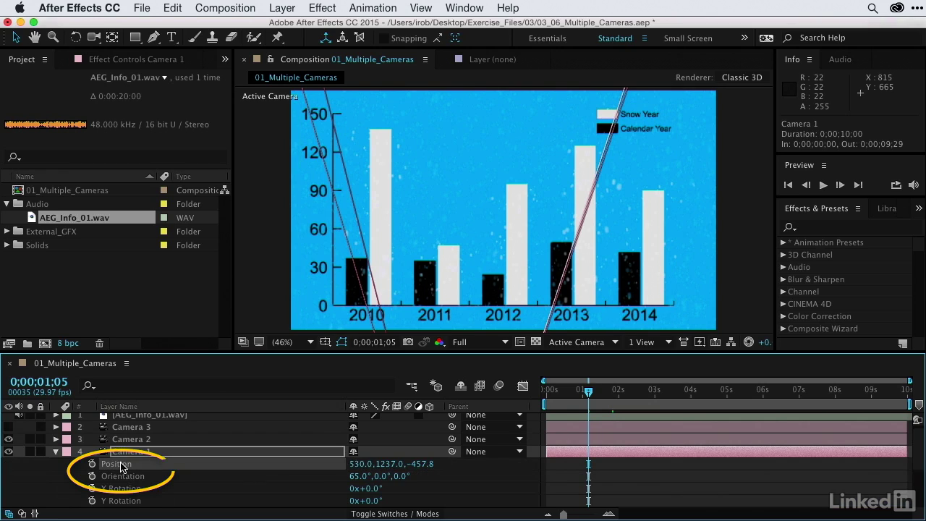
left_click(125, 475, "shift")
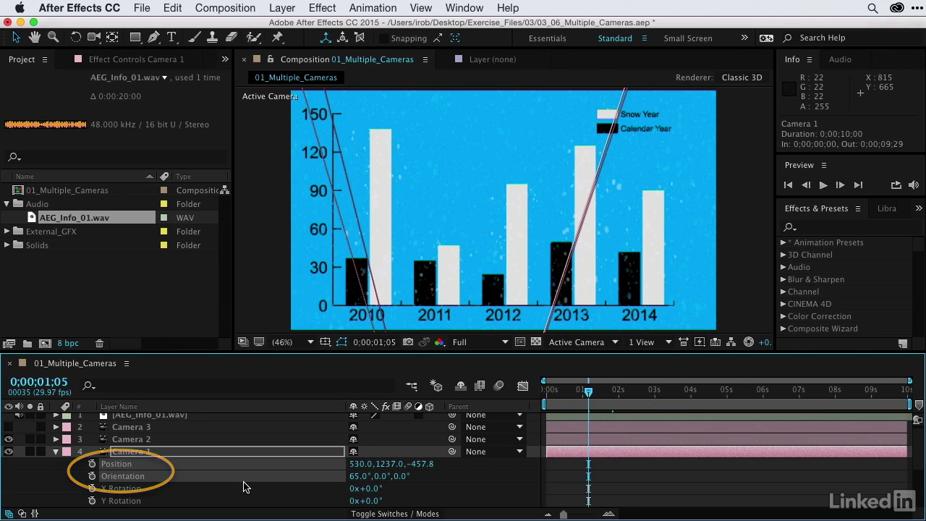
left_click(134, 439)
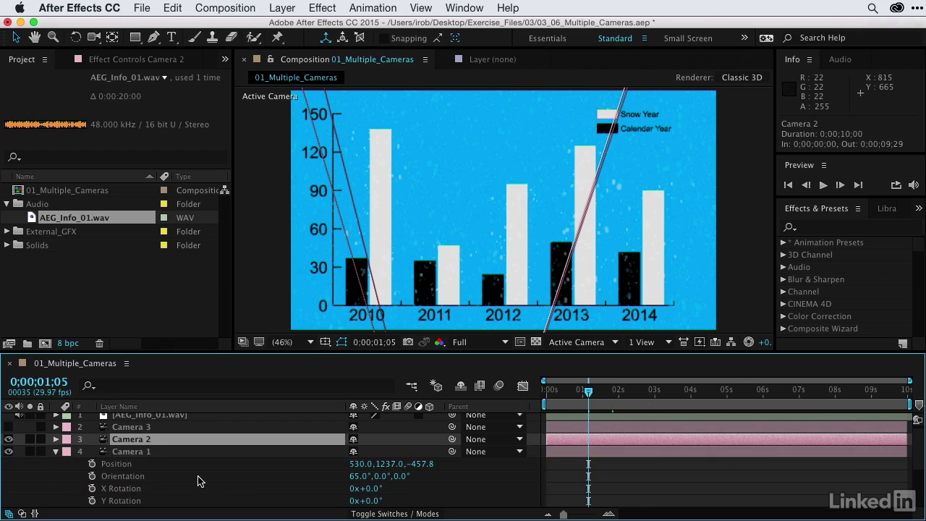
key("p")
key("shift+r")
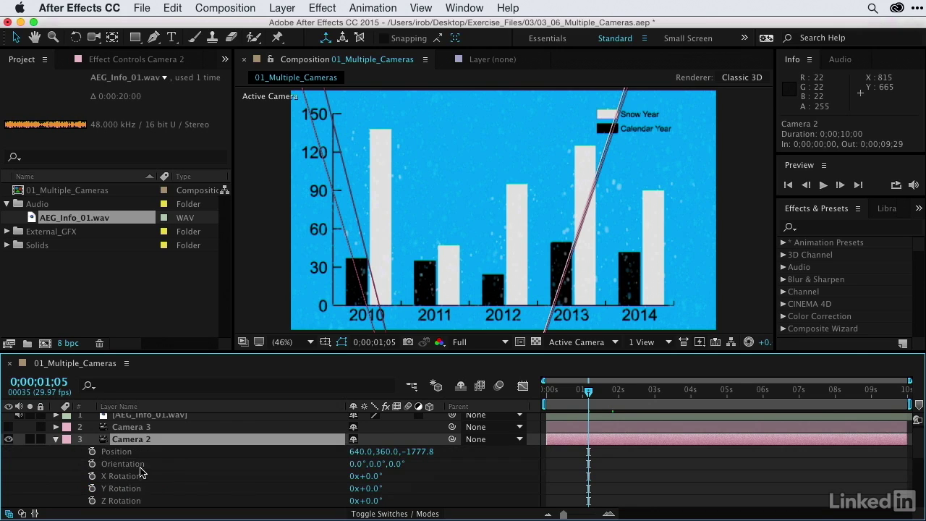
key("cmd+v")
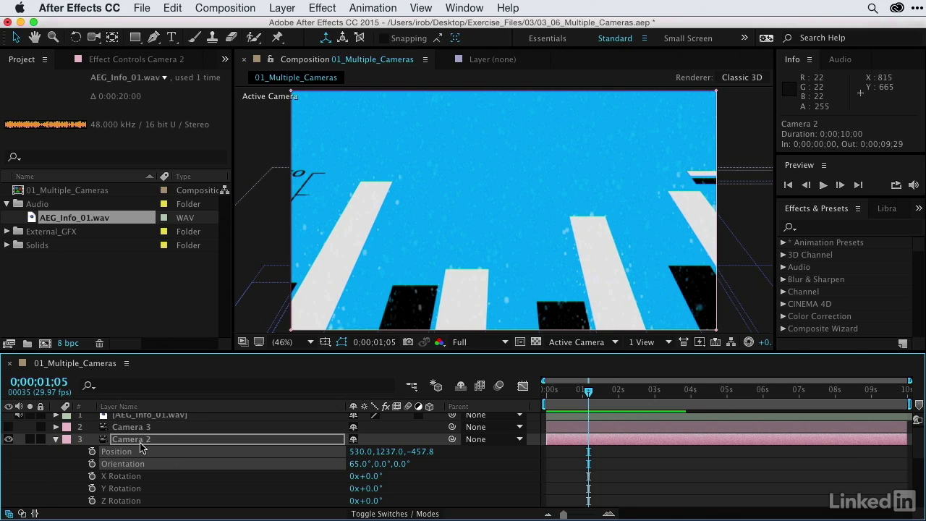
Step: Set Camera 2's Z orientation to 90°
left_click(144, 441)
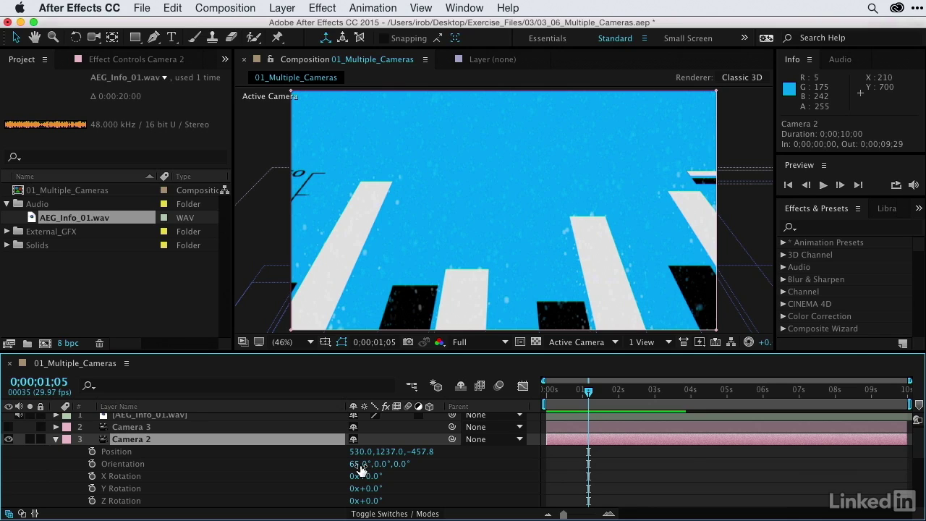
left_click_drag(402, 468, 459, 457)
left_click(403, 464)
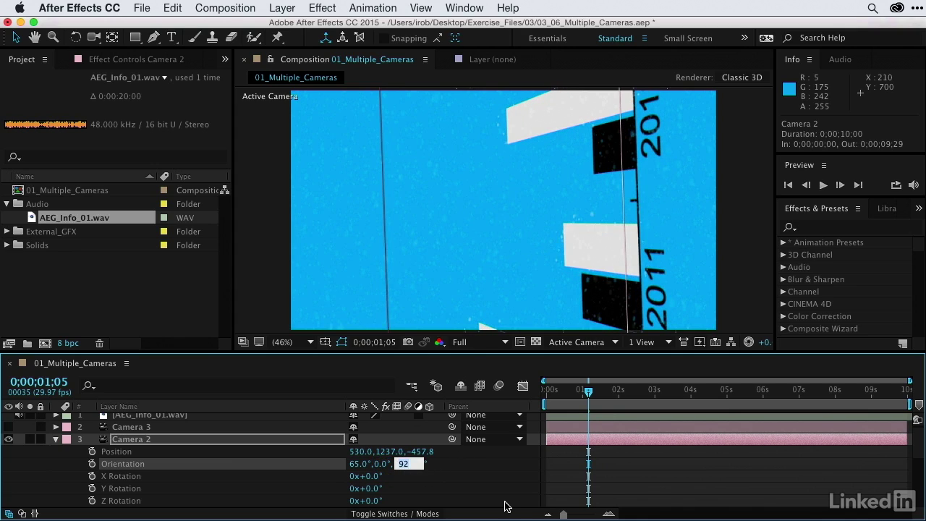
type("90")
key("Return")
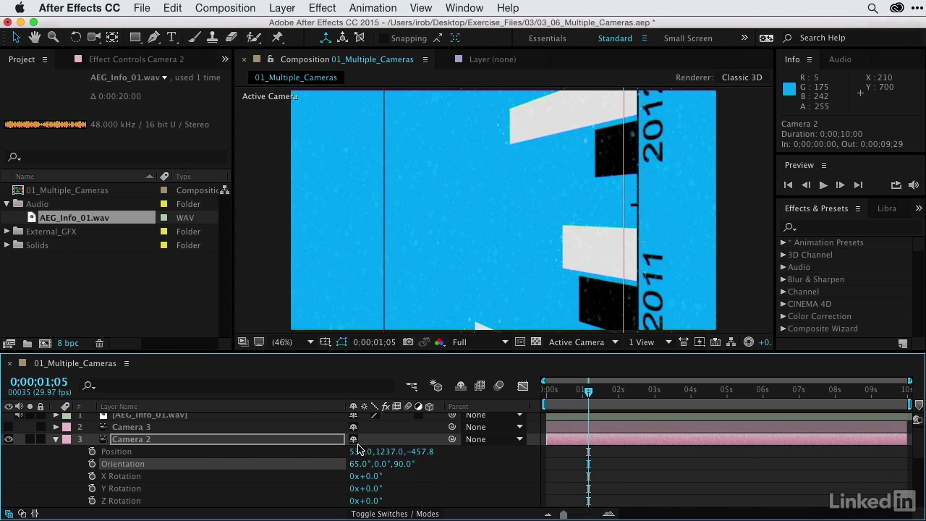
Step: Set Camera 2's position to 519, 1035, -395.8
mouse_move(355, 451)
left_mouse_down()
mouse_move(340, 451)
mouse_move(408, 452)
mouse_move(283, 452)
left_mouse_up()
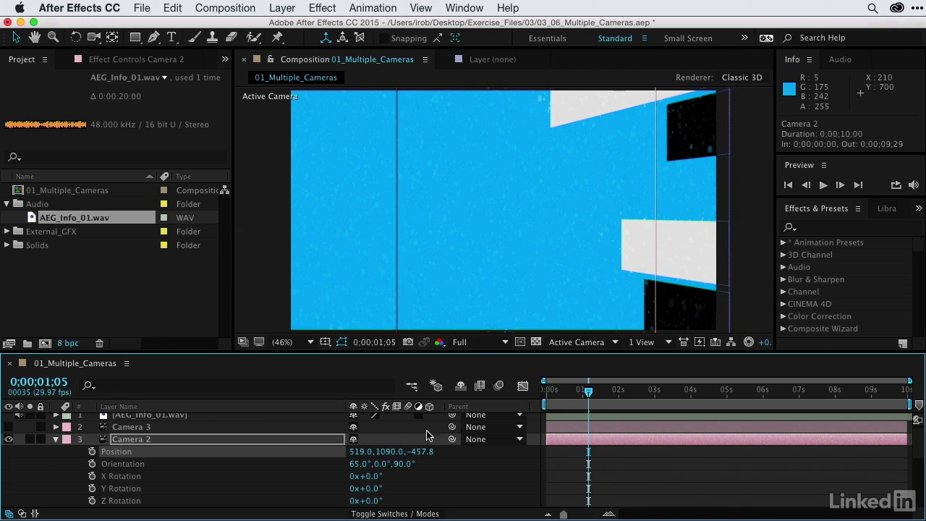
left_click_drag(412, 451, 443, 437)
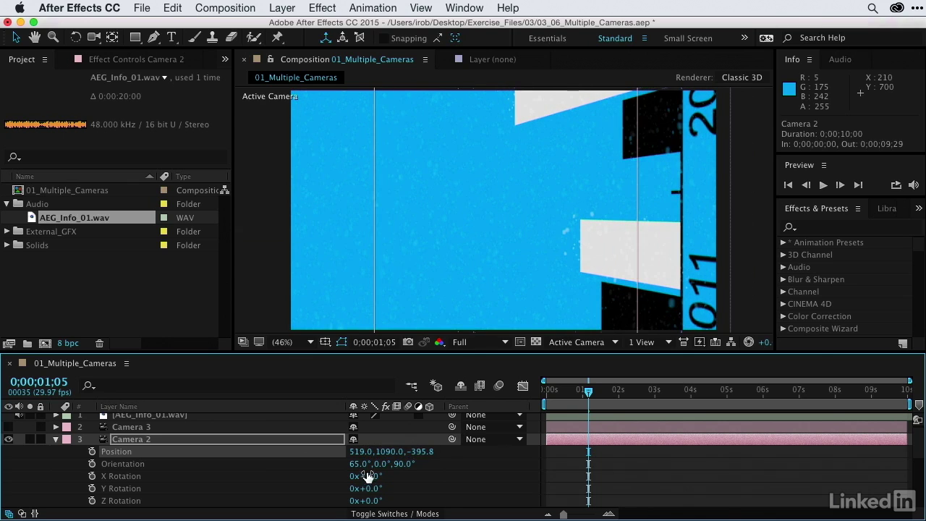
left_click_drag(385, 451, 352, 449)
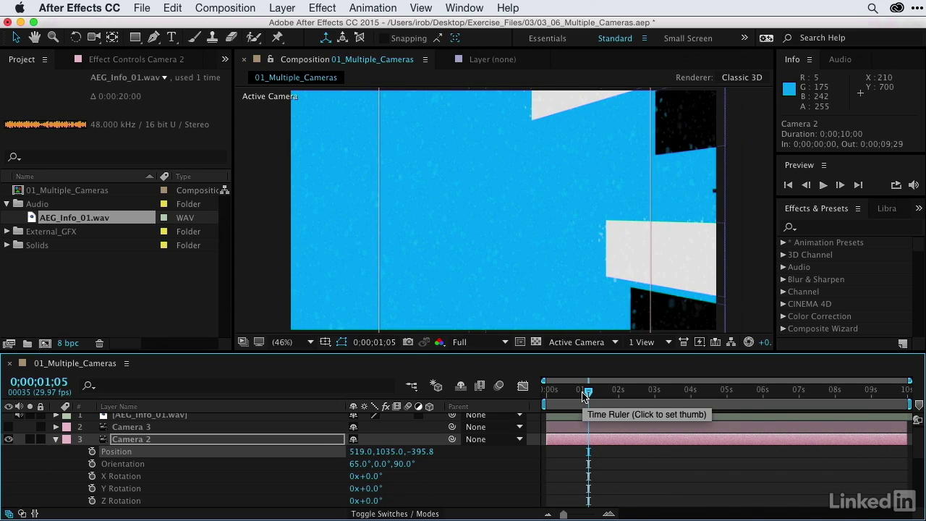
Step: Trim the start of the Camera 2 layer to 0;00;01;11 and preview the camera change from the beginning
key("Home")
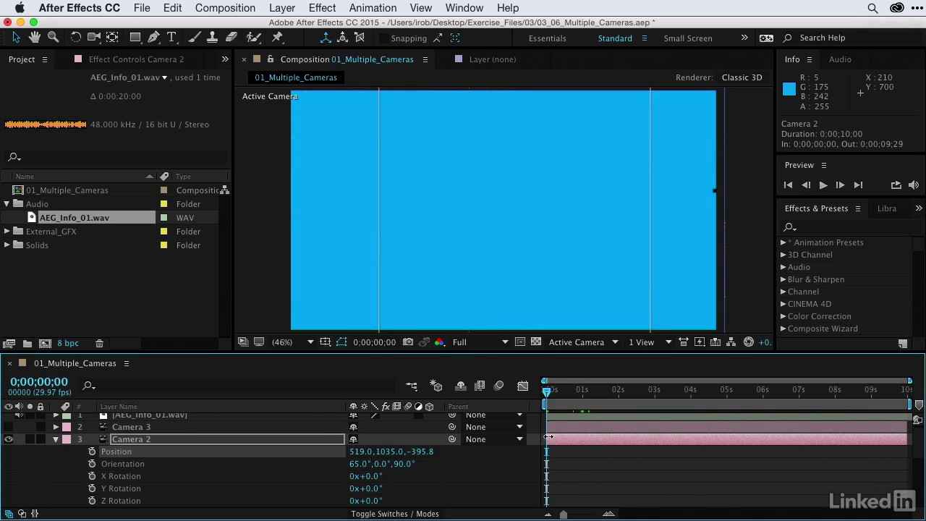
left_click_drag(548, 436, 598, 438)
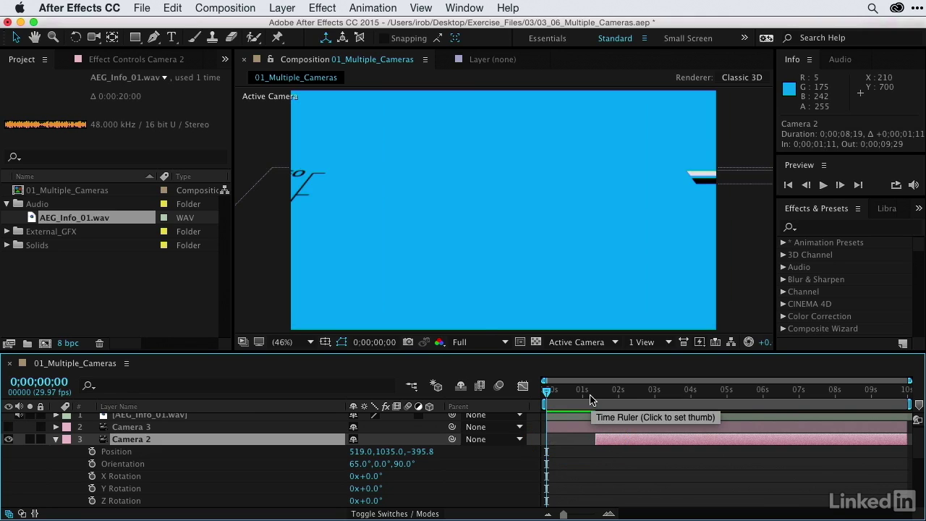
key("space")
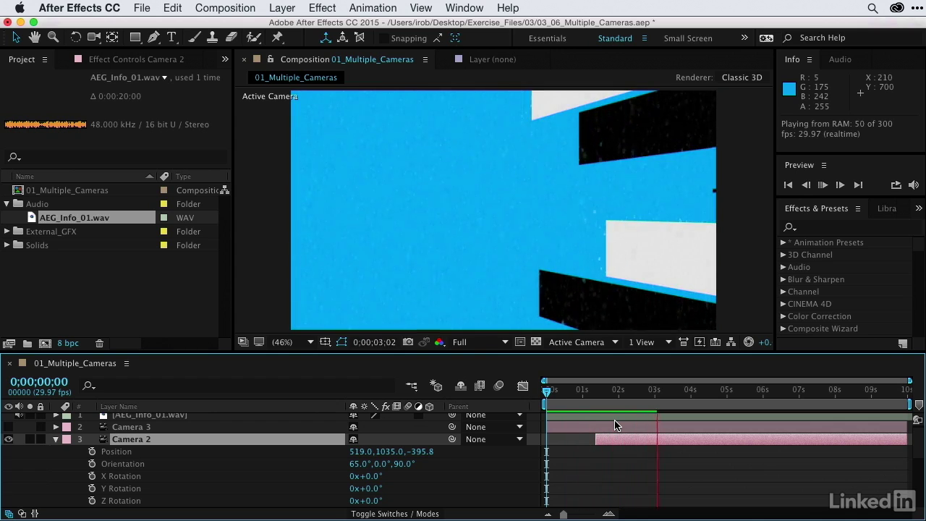
key("space")
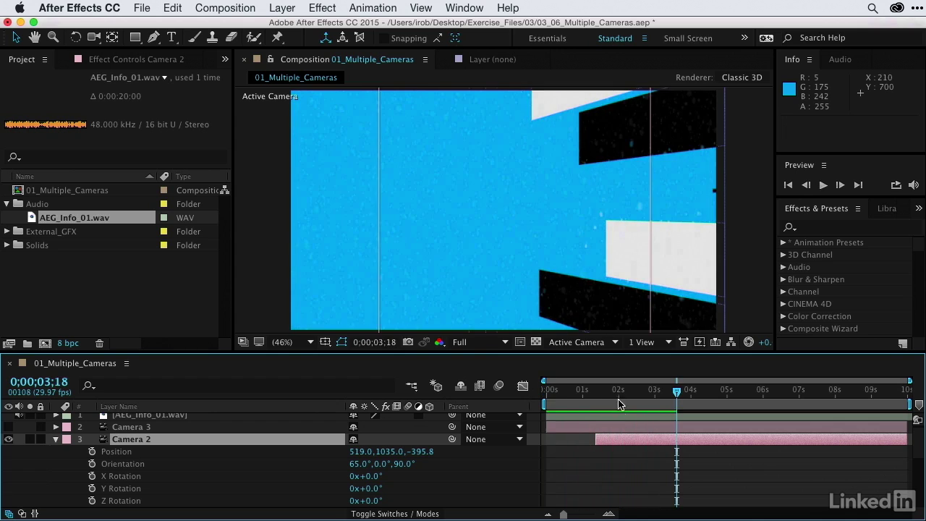
key("Home")
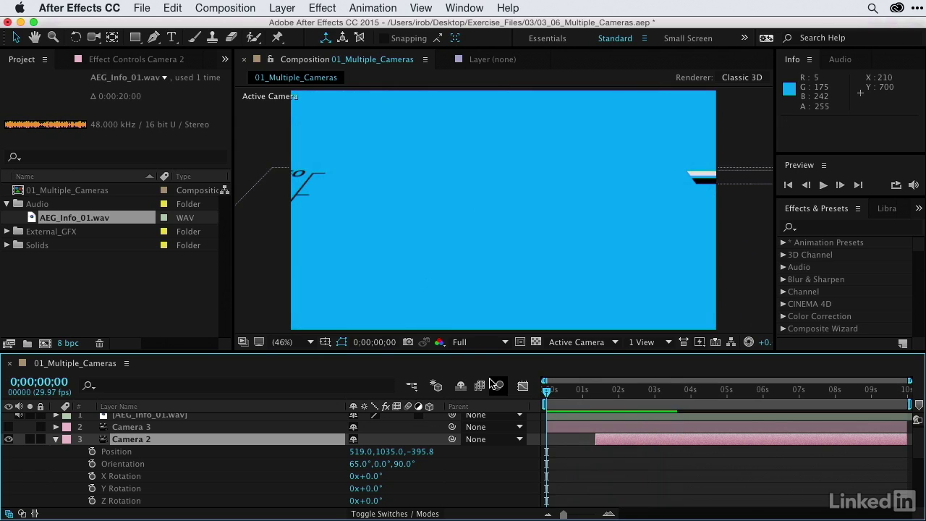
key("space")
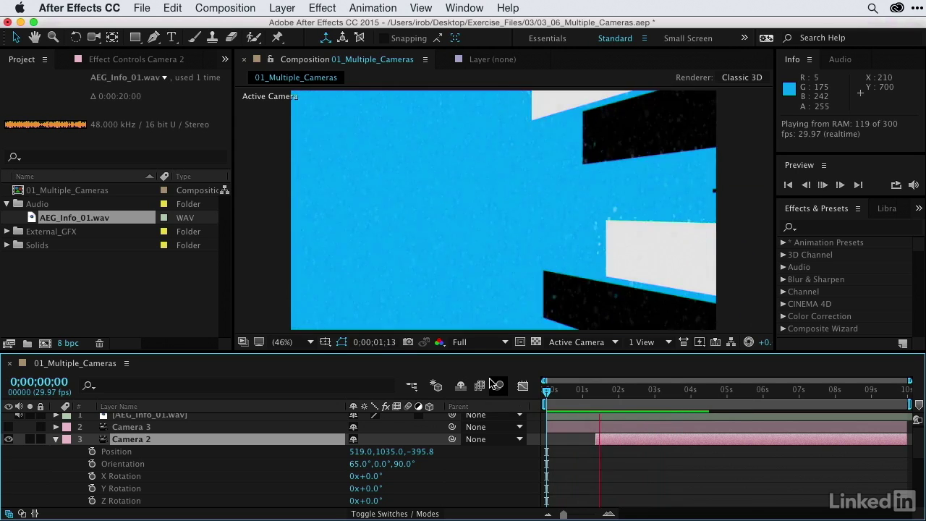
key("space")
Step: Turn on Camera 3's visibility and trim the start of its layer to about 0;00;02;00
left_click_drag(576, 391, 618, 411)
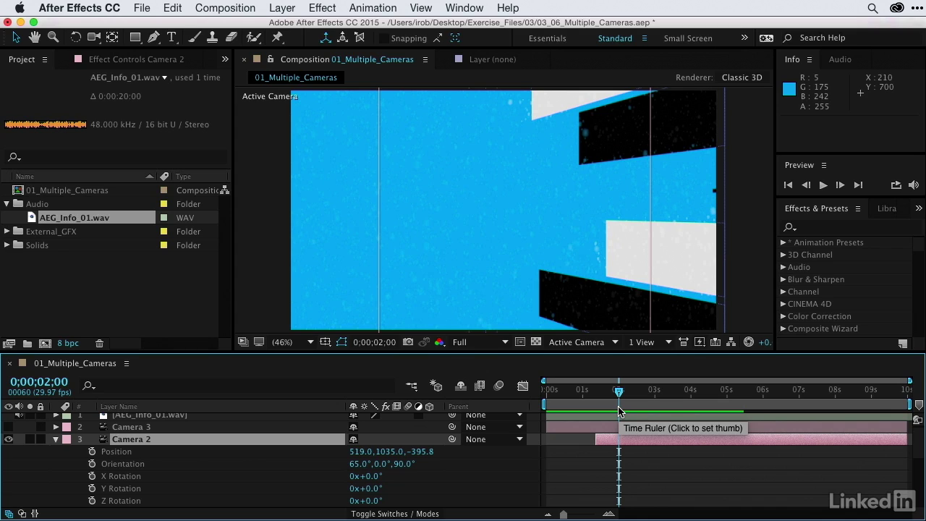
left_click(9, 430)
left_click(8, 429)
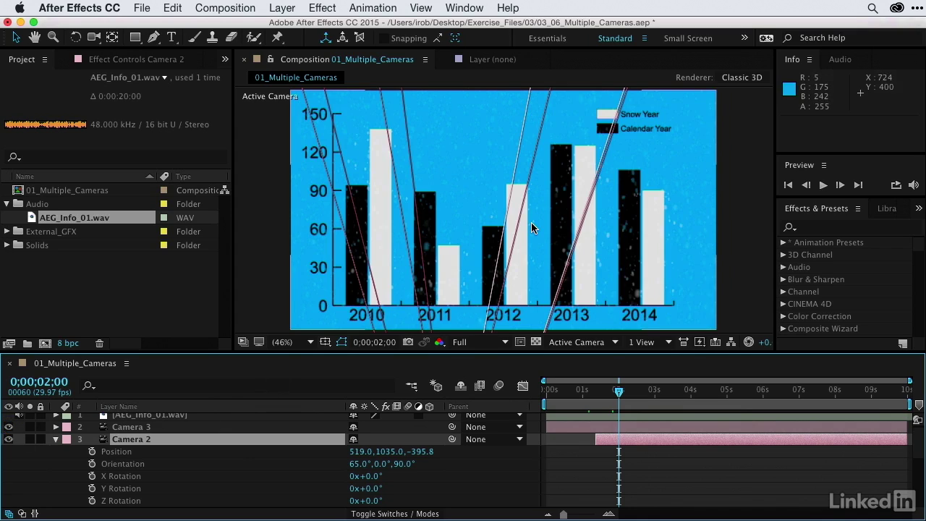
left_click(121, 428)
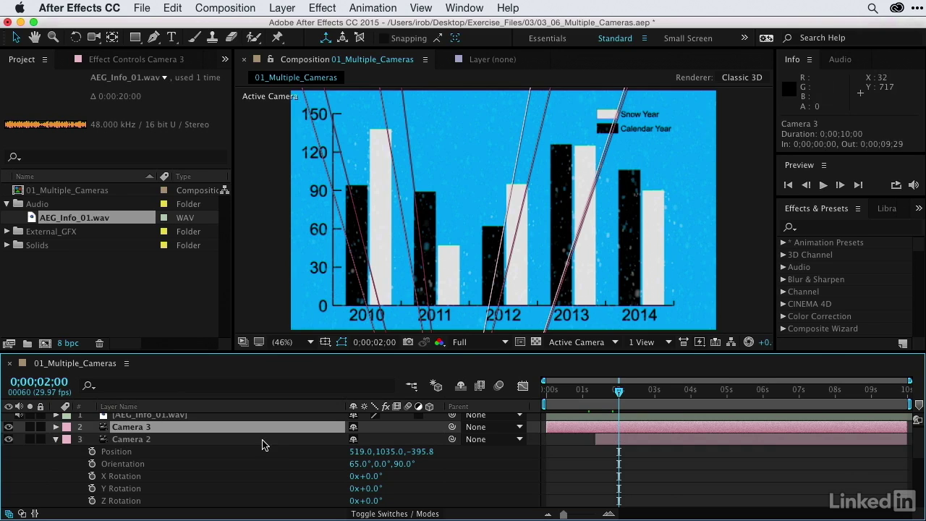
left_click_drag(549, 425, 619, 429)
Step: Preview the camera cuts from the beginning and trim the start of the Camera 3 layer to 0;00;02;05
left_click_drag(620, 392, 523, 388)
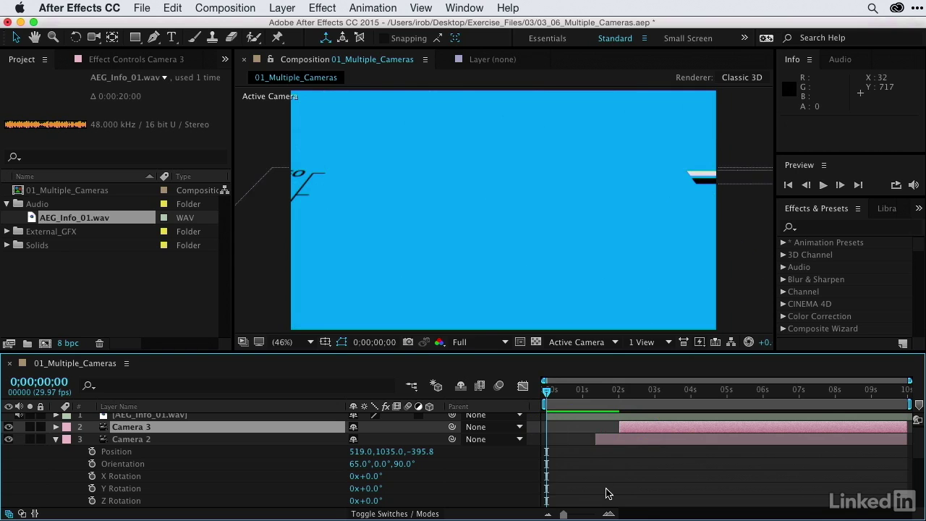
key("space")
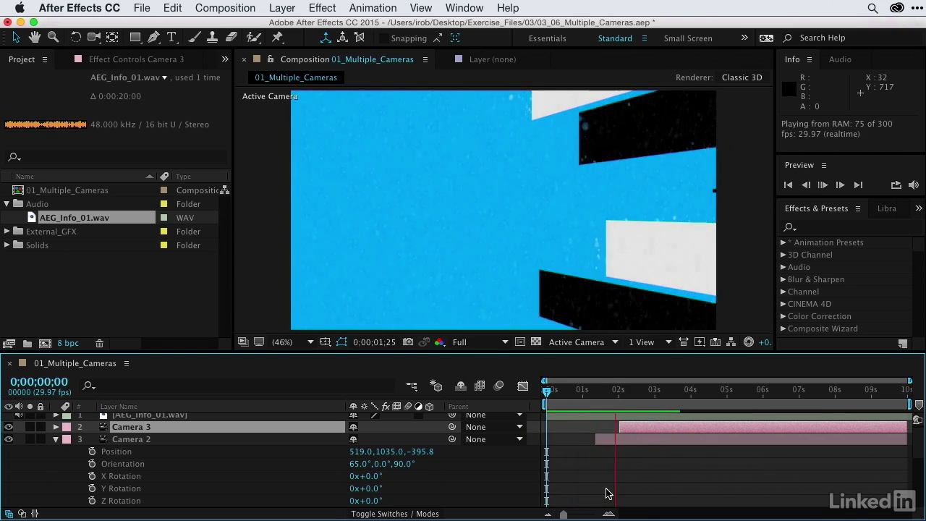
key("space")
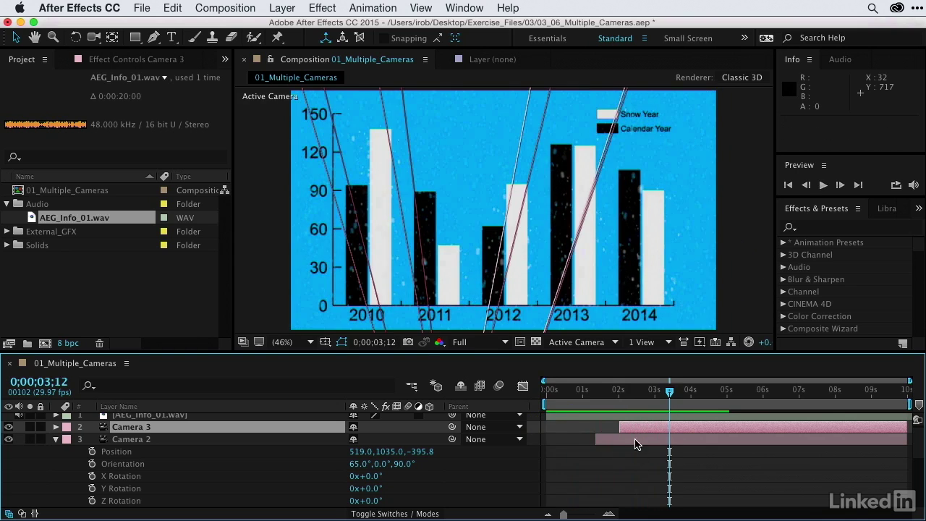
left_click_drag(620, 431, 624, 430)
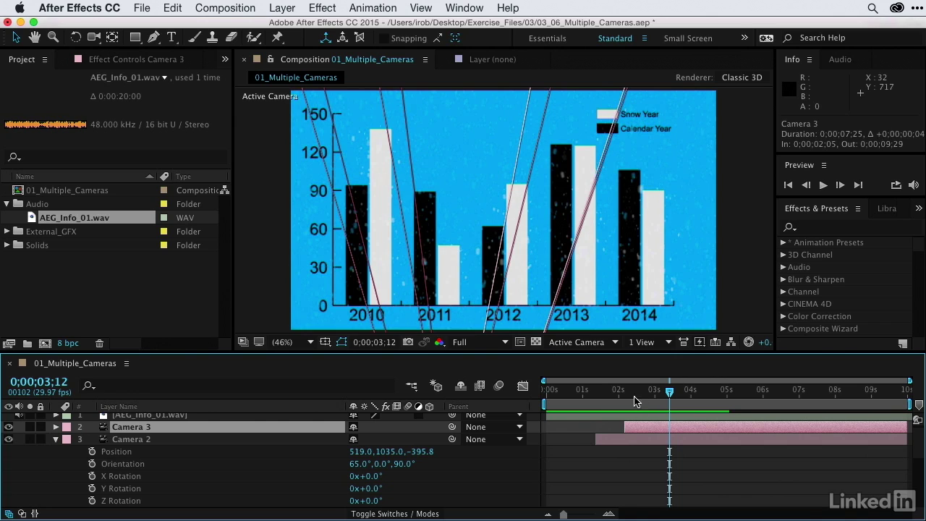
Step: Examine Camera 3's transform properties around 0;00;02;18 and collapse the properties of all three camera layers
left_click(623, 393)
left_click_drag(604, 400, 637, 402)
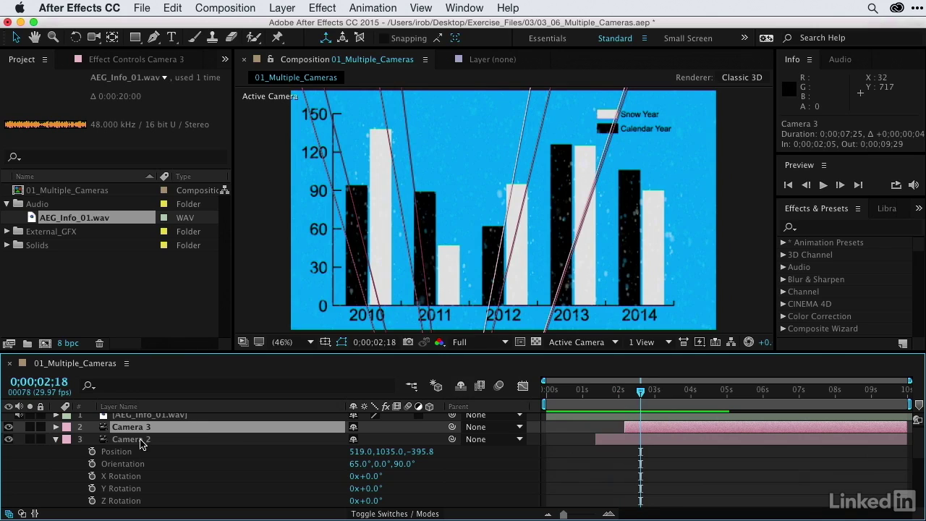
left_click(56, 426)
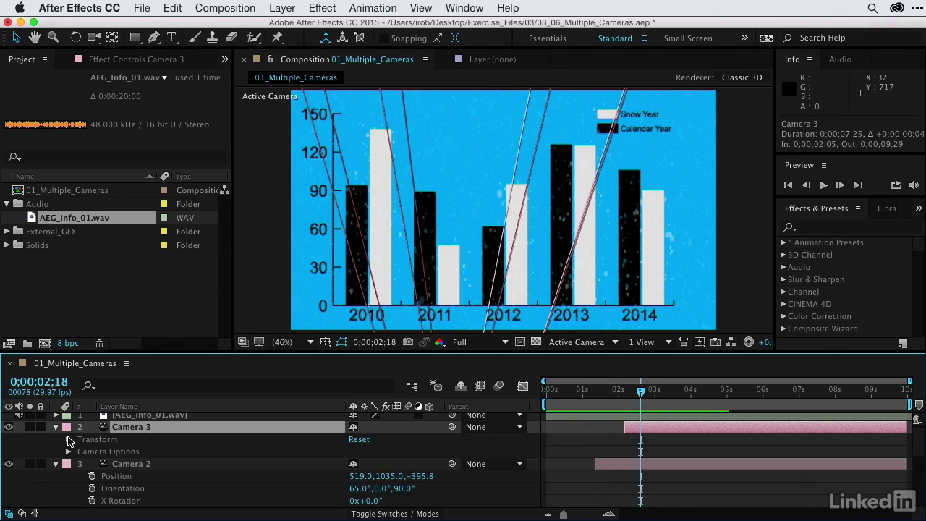
left_click(69, 439)
scroll(160, 477, "down", 2)
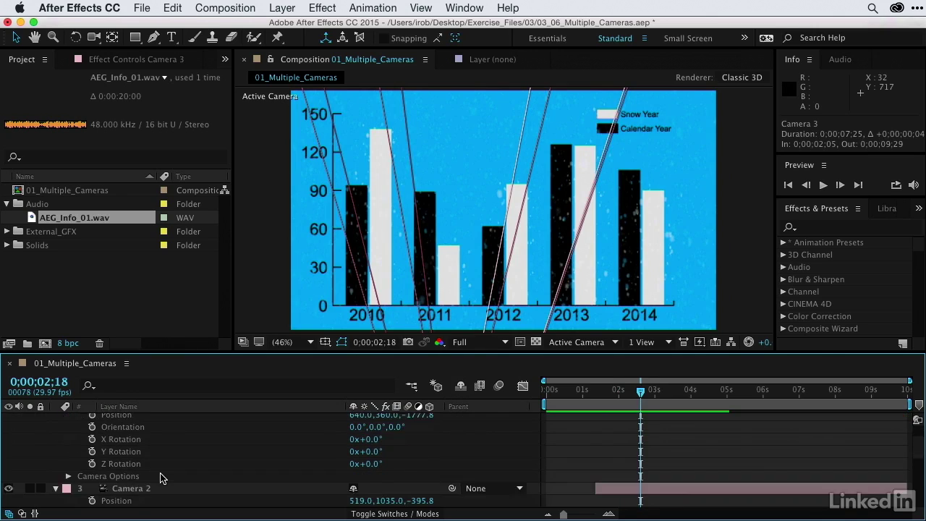
scroll(160, 477, "up", 3)
left_click(56, 433)
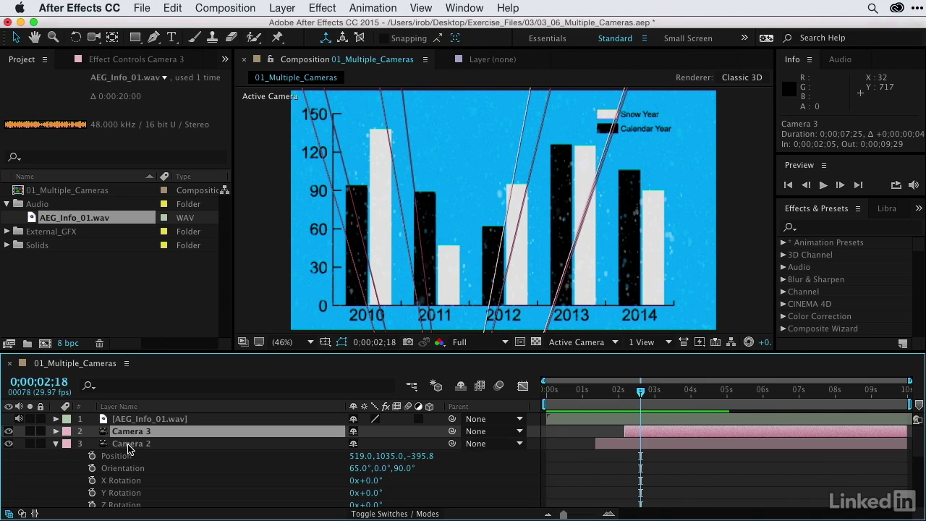
left_click(56, 444)
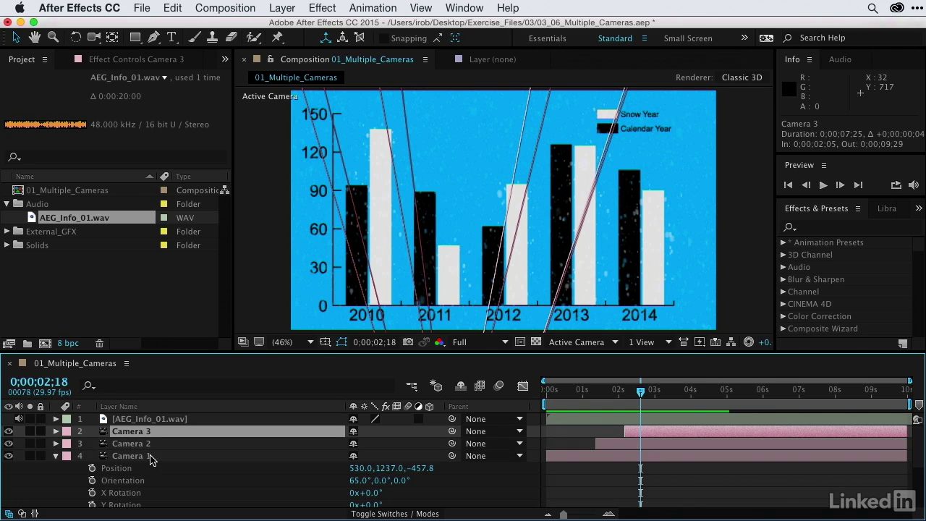
left_click(55, 456)
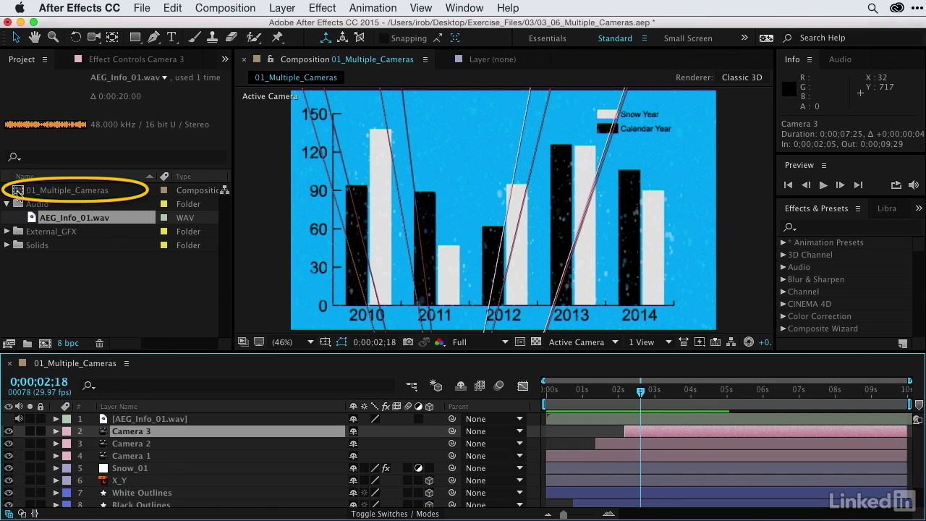
Step: Duplicate the 01_Multiple_Cameras composition and rename the copy 02
left_click(19, 191)
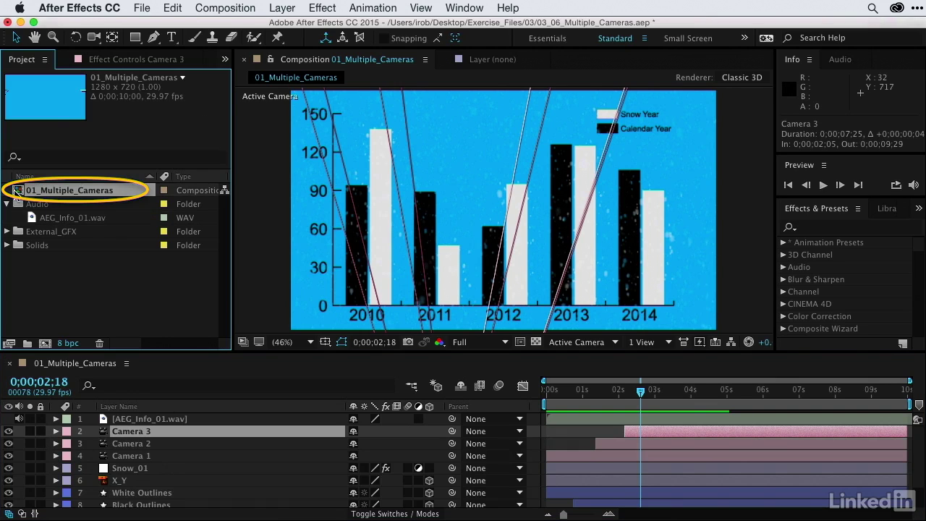
key("super+d")
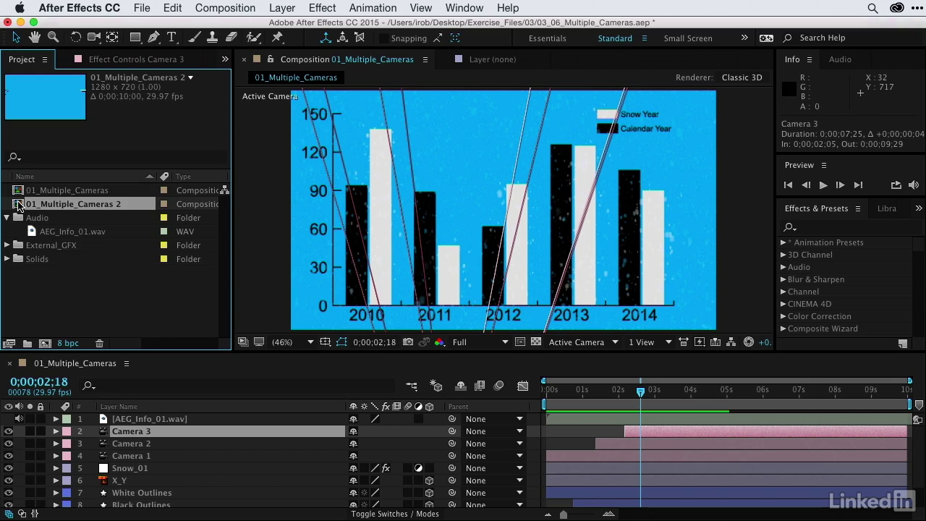
key("Return")
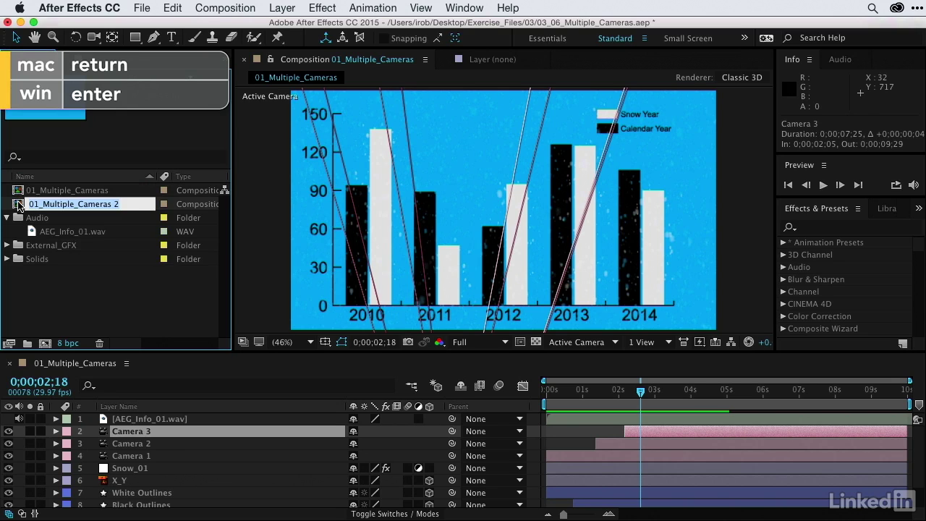
type("02")
key("Return")
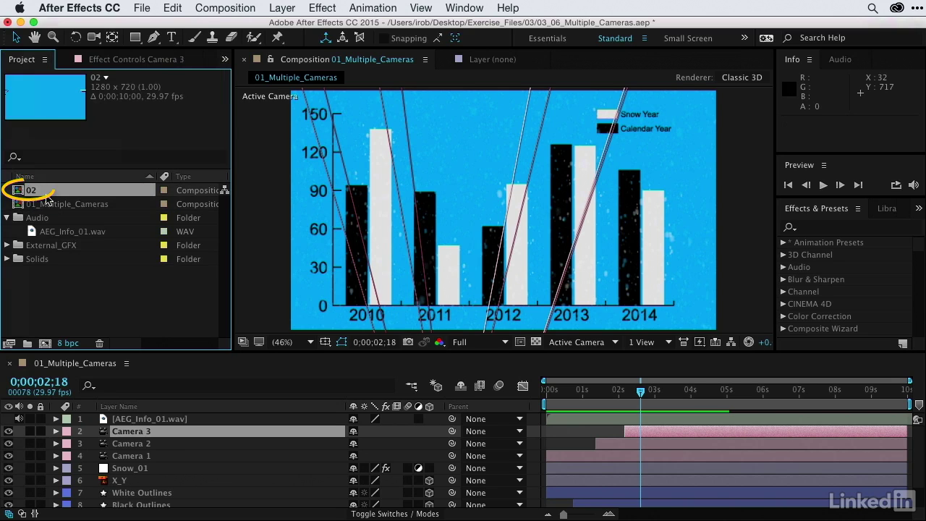
Step: Open composition 02 and turn off the visibility of Camera 2 and Camera 1
double_click(18, 190)
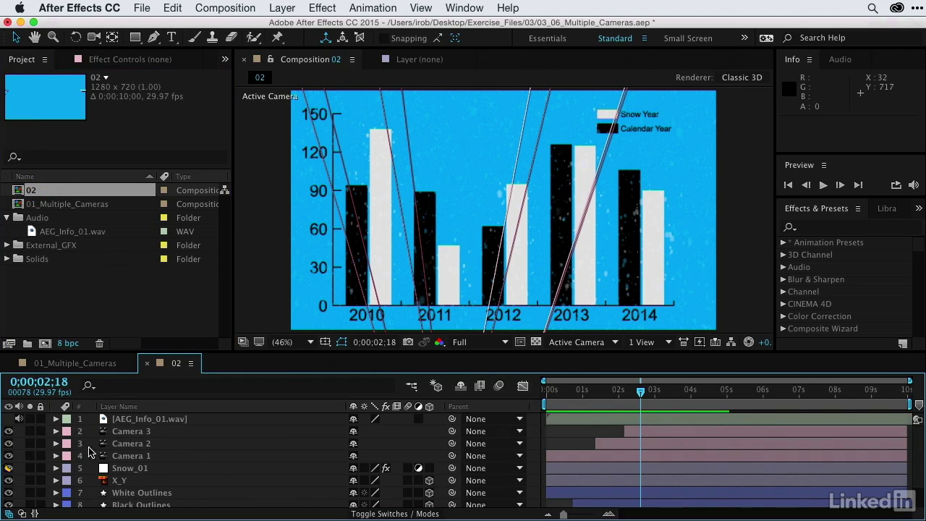
left_click(10, 443)
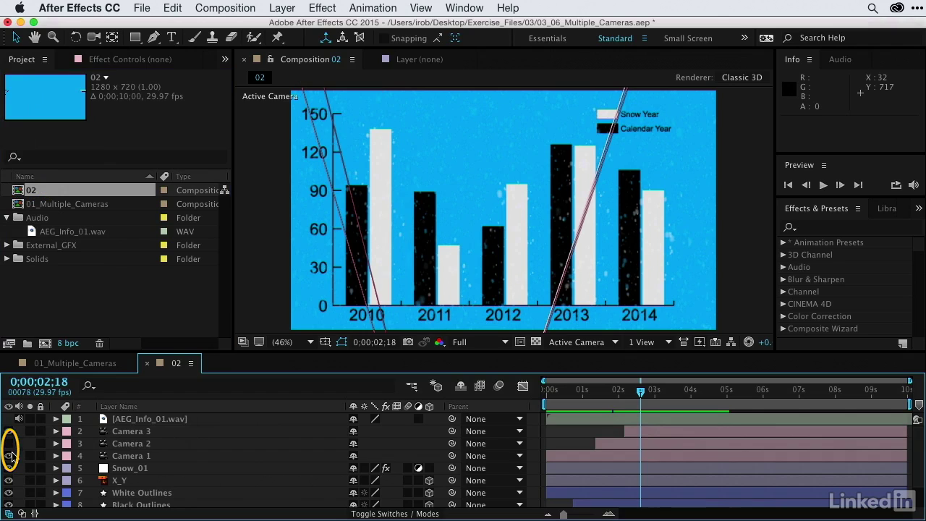
left_click(9, 455)
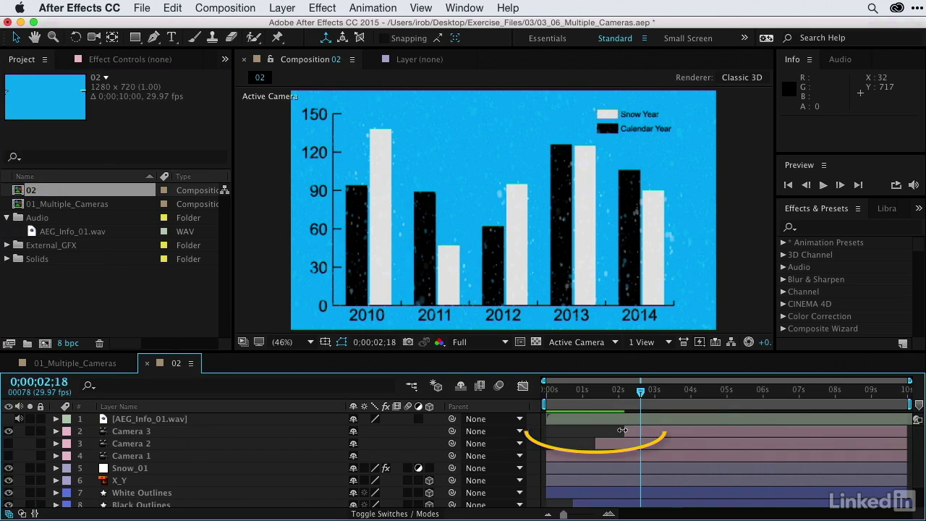
Step: Extend the start of the Camera 3 layer in composition 02 to 0;00;00;00 and preview the animation
left_click_drag(548, 432, 558, 435)
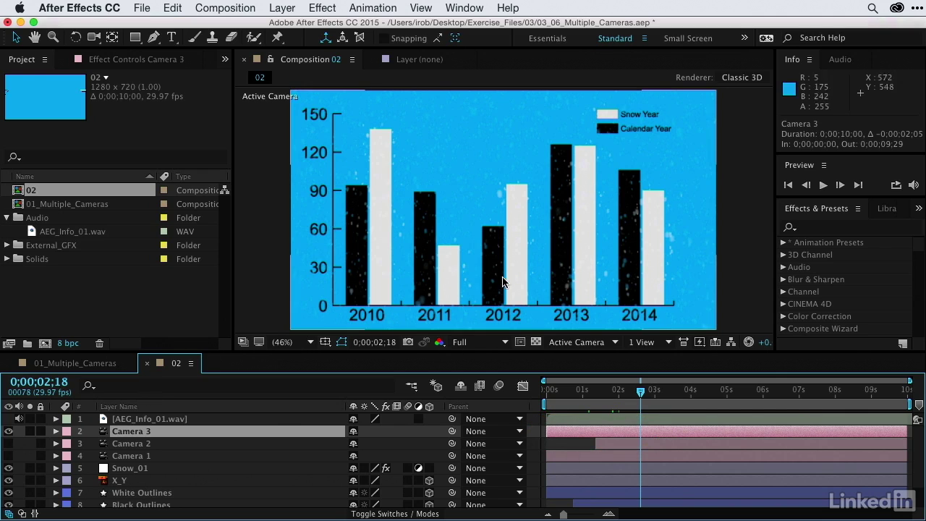
left_click_drag(552, 389, 586, 394)
key("space")
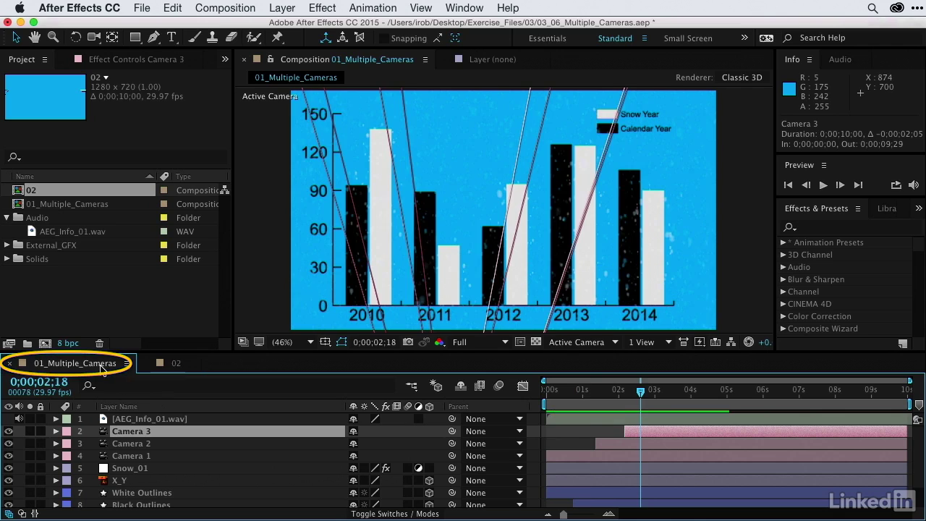
Step: In 01_Multiple_Cameras, go to 0;00;02;04, hide Camera 3 and add composition 02 as a layer directly above it
left_click_drag(640, 392, 626, 396)
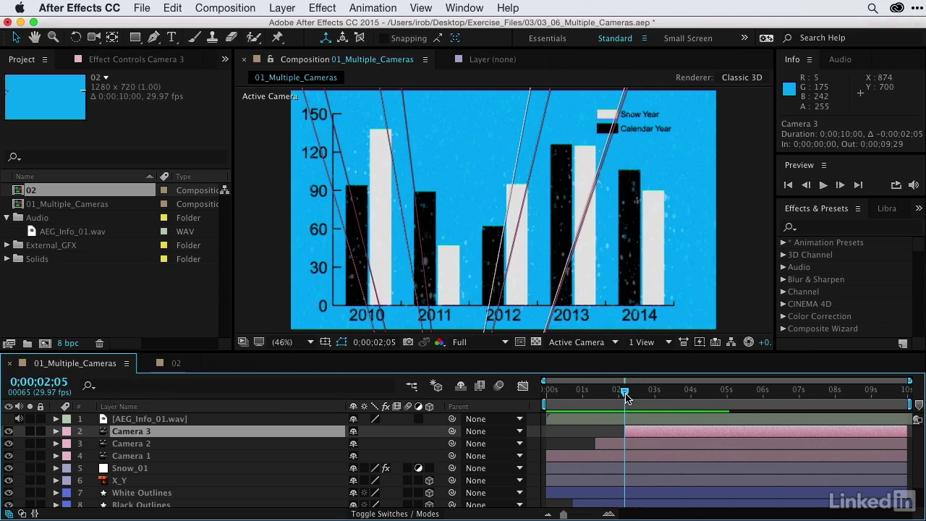
key("Page_Up")
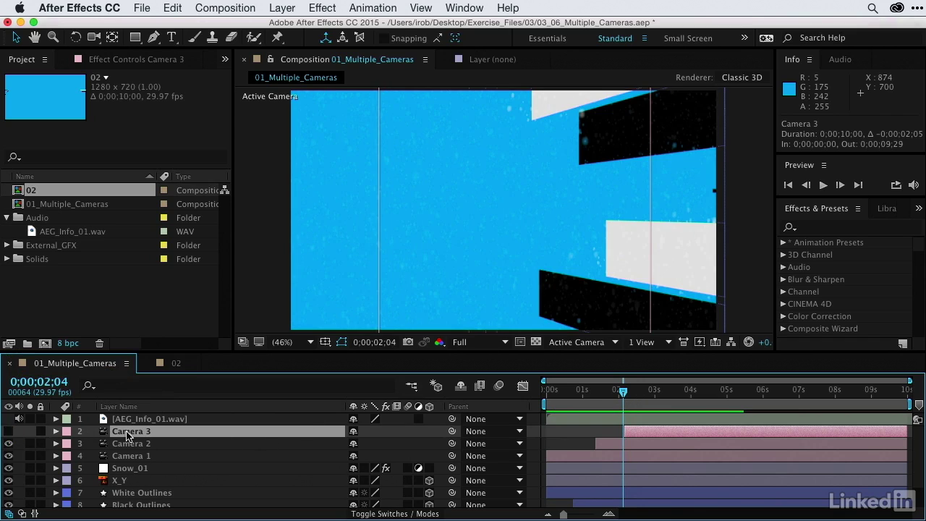
left_click(17, 191)
left_click_drag(17, 191, 107, 434)
Step: Slide the 02 layer to start at 0;00;00;28 and trim its in point to 0;00;02;03
left_click_drag(568, 432, 593, 433)
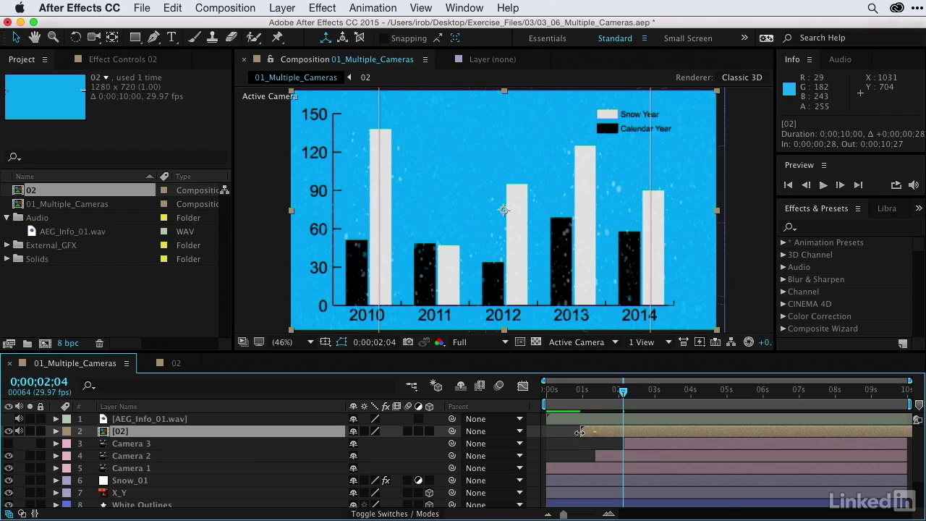
left_click_drag(580, 432, 613, 430)
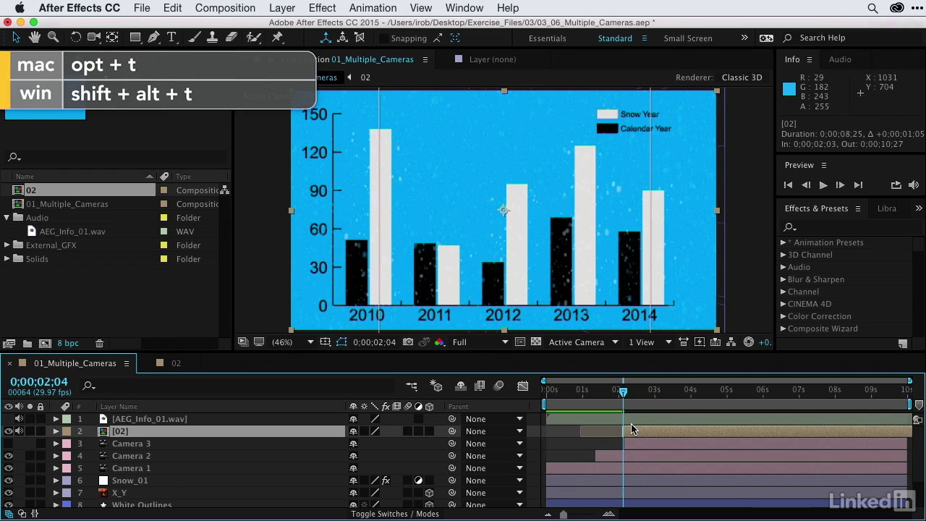
Step: Keyframe the 02 layer's opacity from 0% at 0;00;02;04 to 100% at 0;00;02;15 and preview the fade from the beginning
key("alt+t")
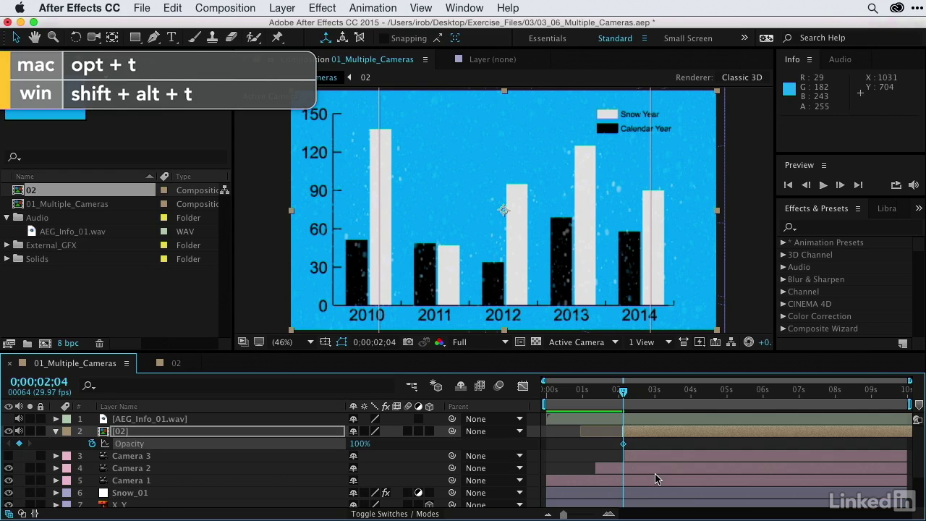
left_click_drag(622, 444, 636, 447)
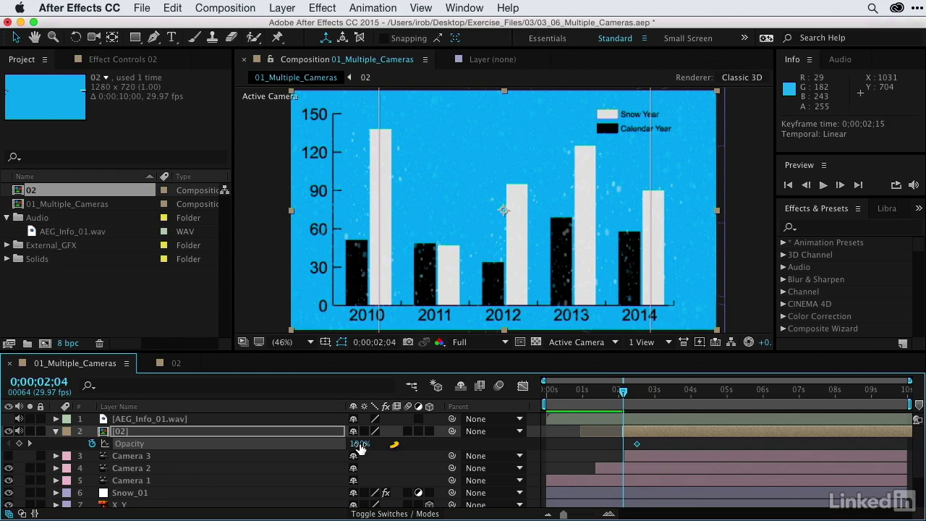
left_click_drag(355, 443, 248, 442)
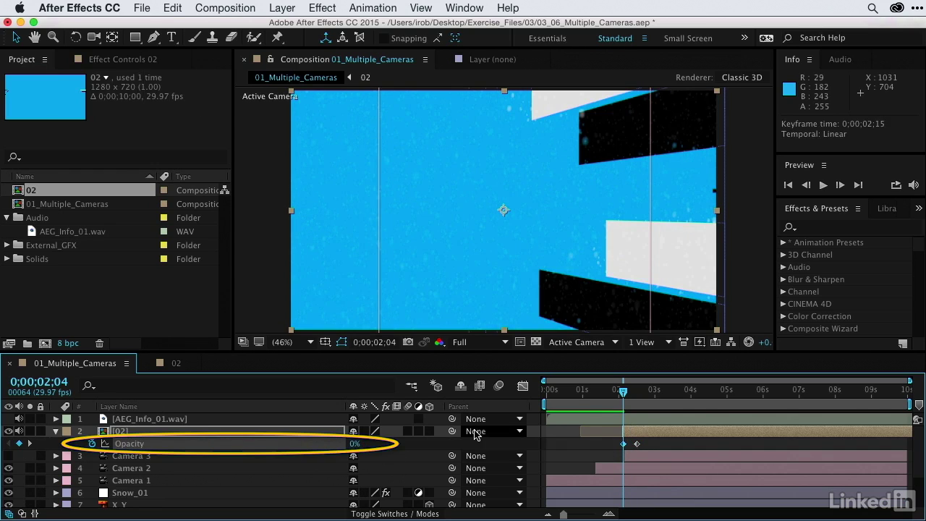
left_click_drag(624, 396, 488, 386)
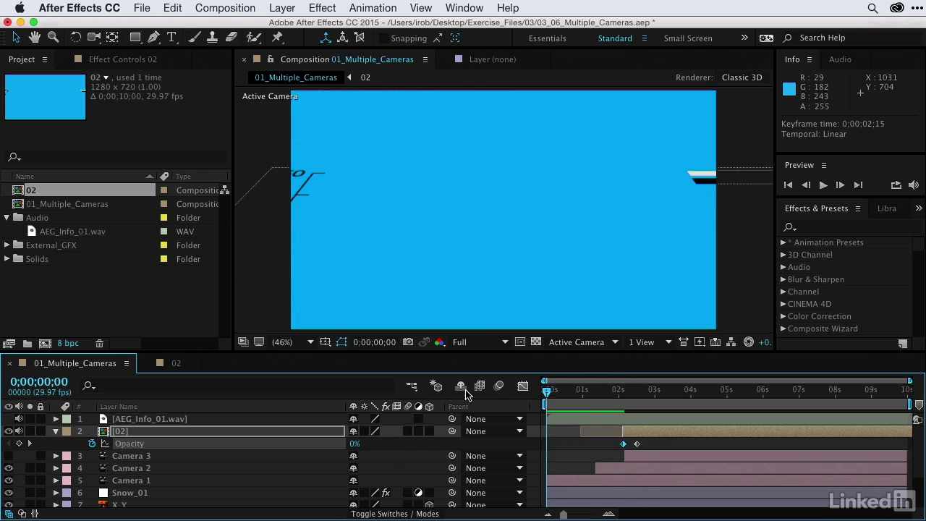
key("space")
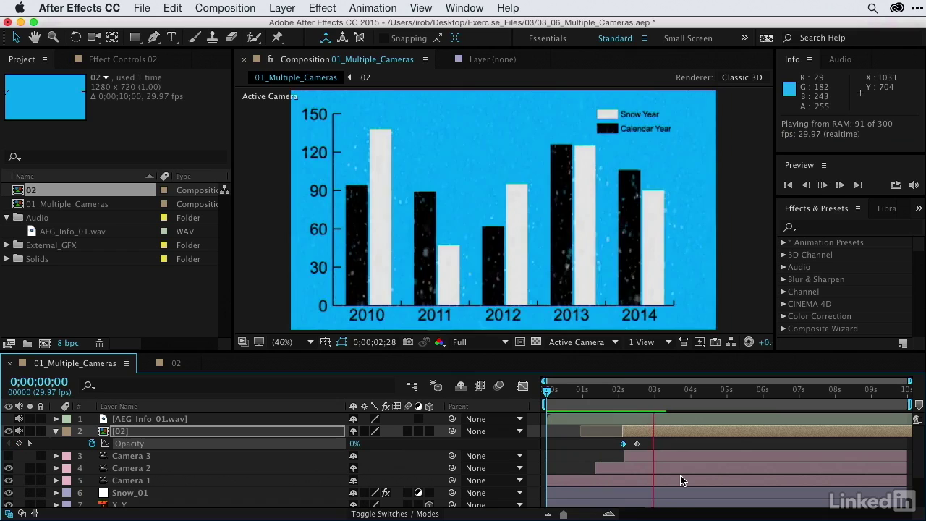
key("space")
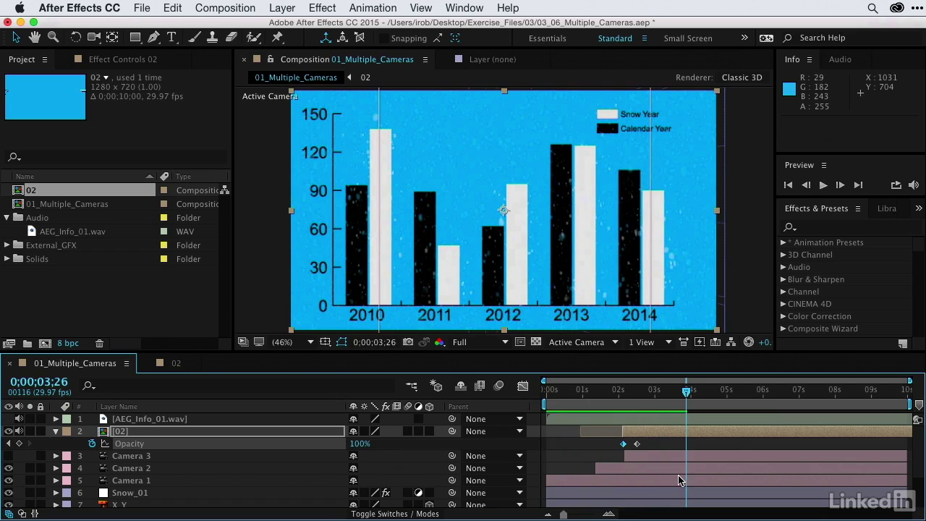
Step: Mute the audio of the 02 layer and preview the composition again from the beginning
left_click(18, 431)
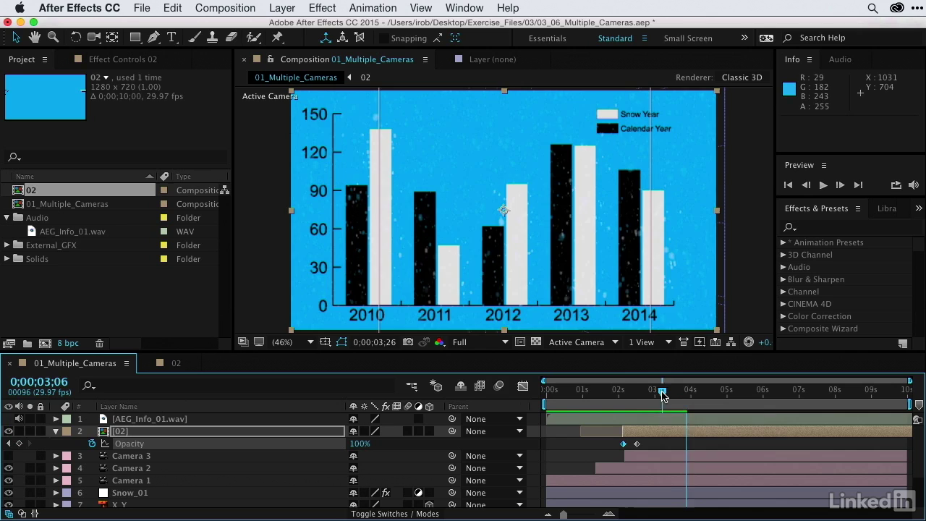
left_click(559, 390)
key("Home")
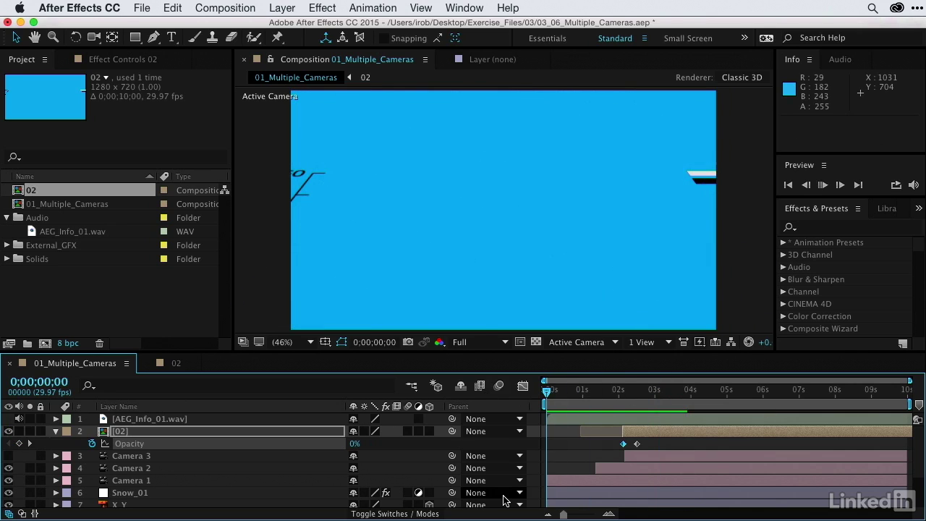
key("space")
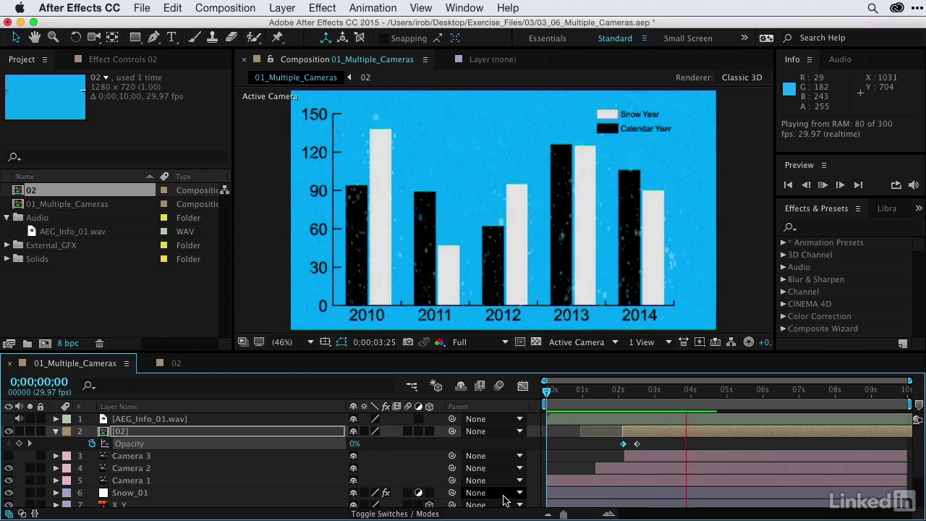
key("space")
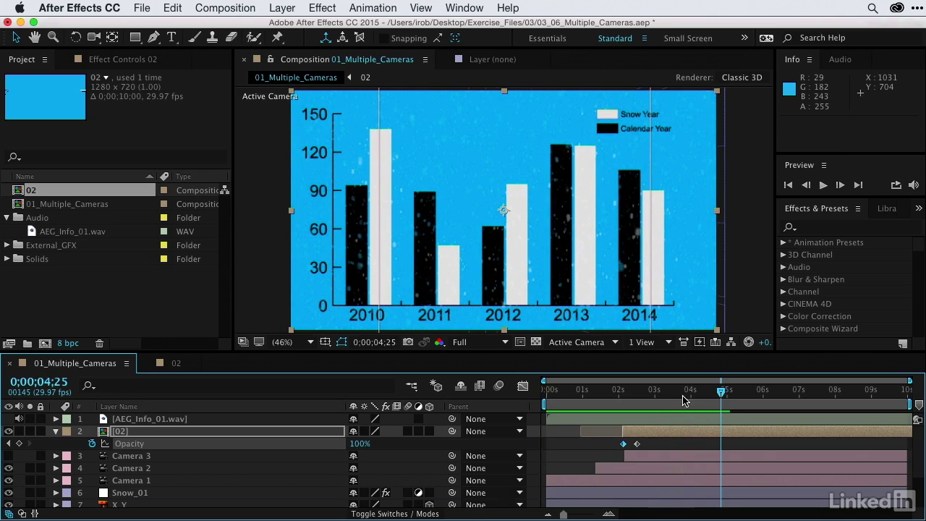
Step: Open the nested 02 composition and set position, orientation and X, Y and Z rotation keyframes on Camera 3 at 0;00;01;16
mouse_move(678, 396)
left_mouse_down()
mouse_move(625, 396)
mouse_move(666, 396)
left_mouse_up()
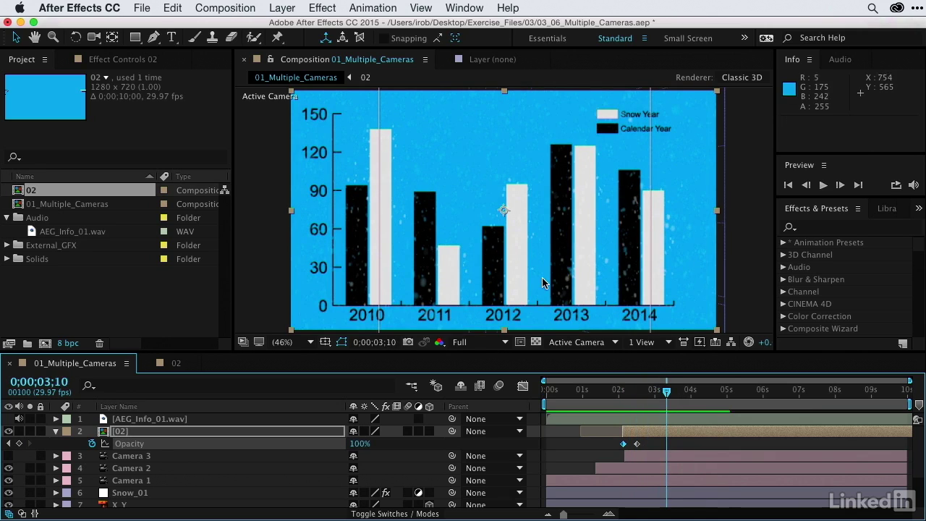
left_click(126, 432)
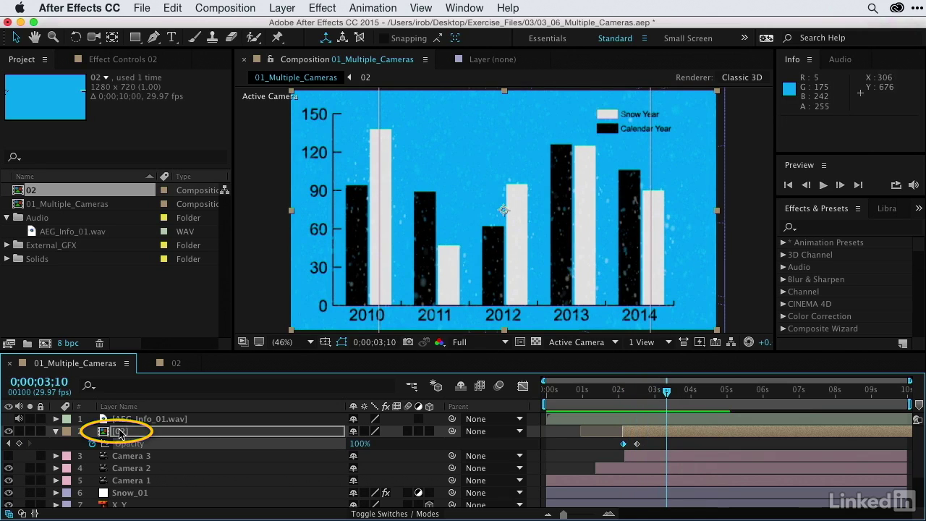
double_click(103, 431)
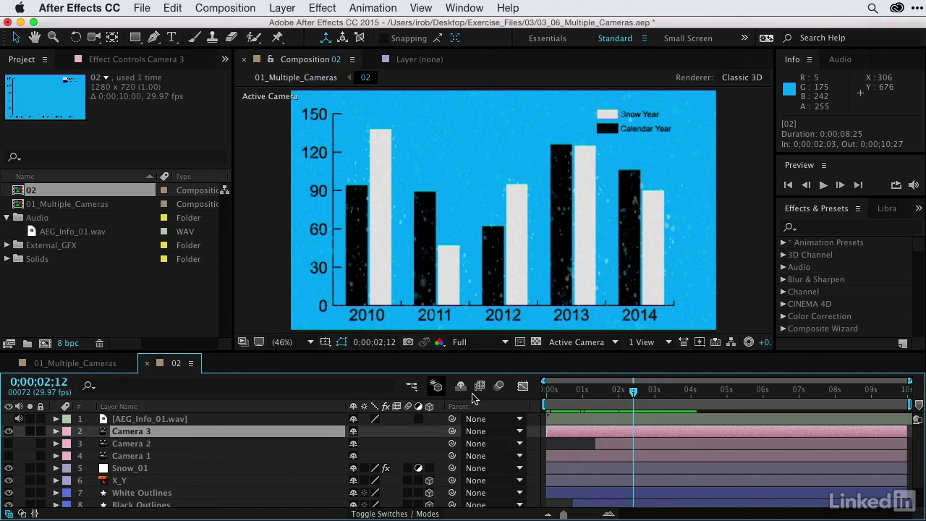
left_click_drag(633, 402, 602, 402)
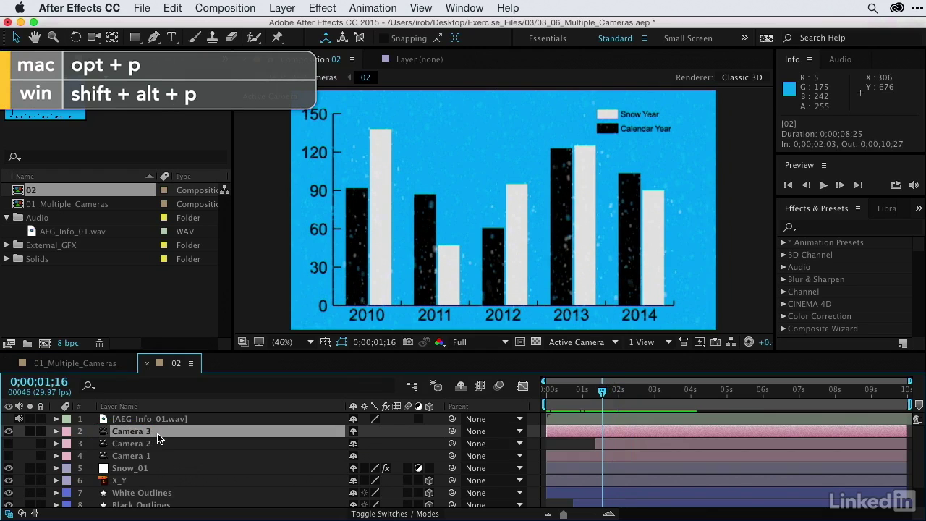
key("alt+p")
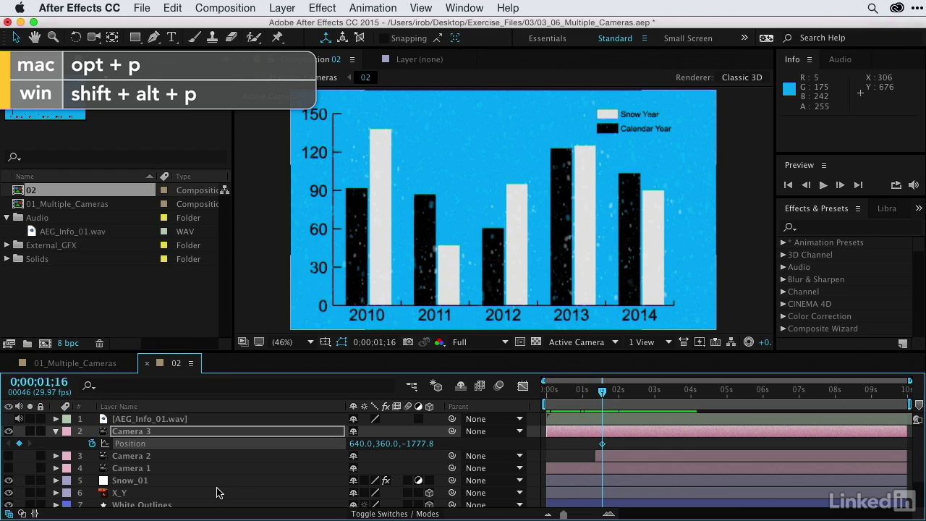
key("alt+r")
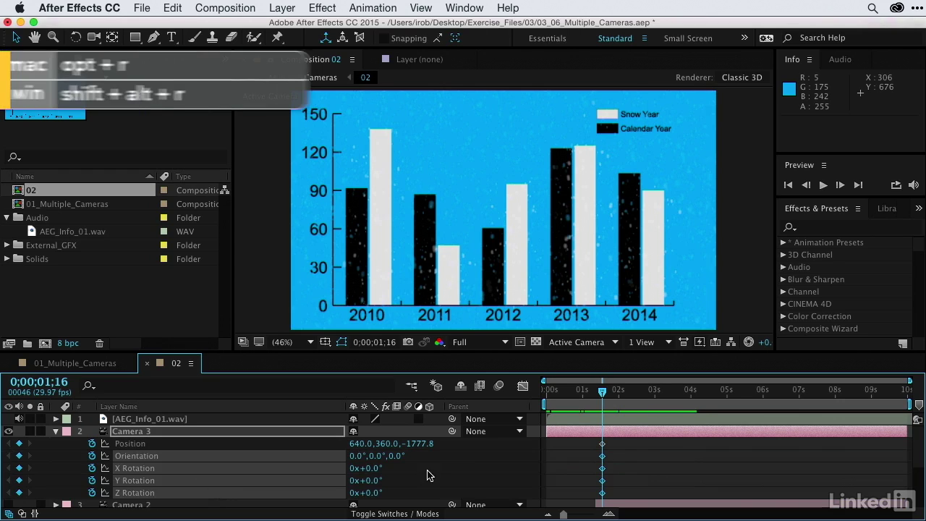
Step: At 0;00;09;29, set Camera 3's position to 687.0, 360.0, -2064.8 and its orientation to 0.0°, 358.0°, 0.0°
left_click_drag(602, 394, 905, 392)
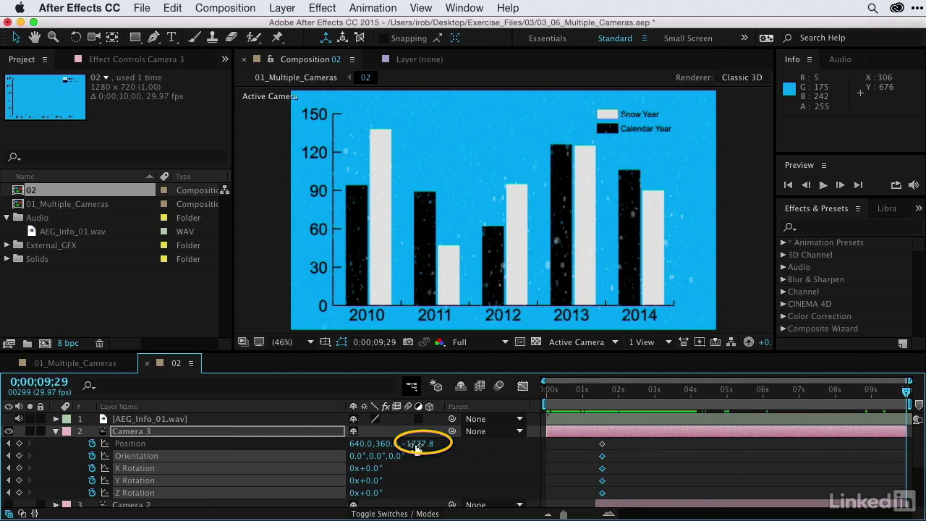
left_click_drag(413, 444, 242, 431)
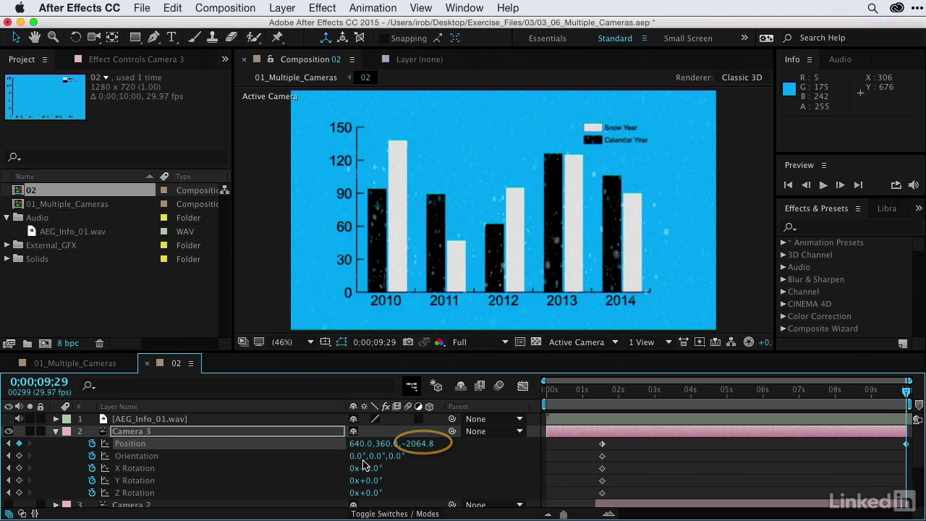
left_click_drag(354, 456, 403, 457)
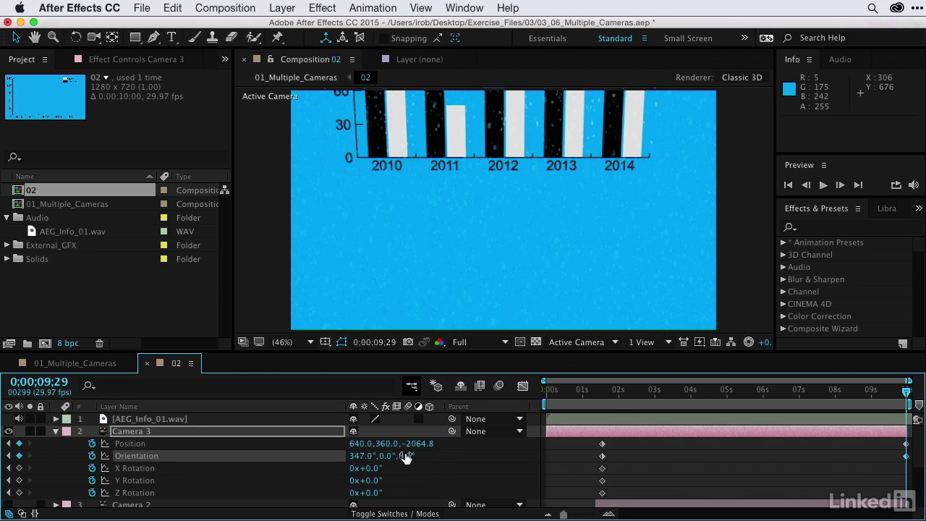
key("super+z")
left_click_drag(374, 456, 371, 456)
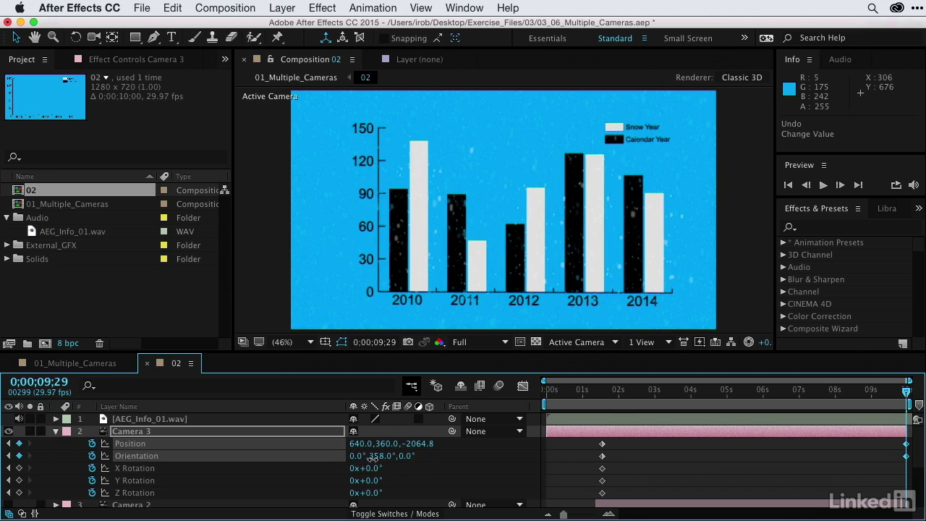
left_click_drag(356, 443, 389, 443)
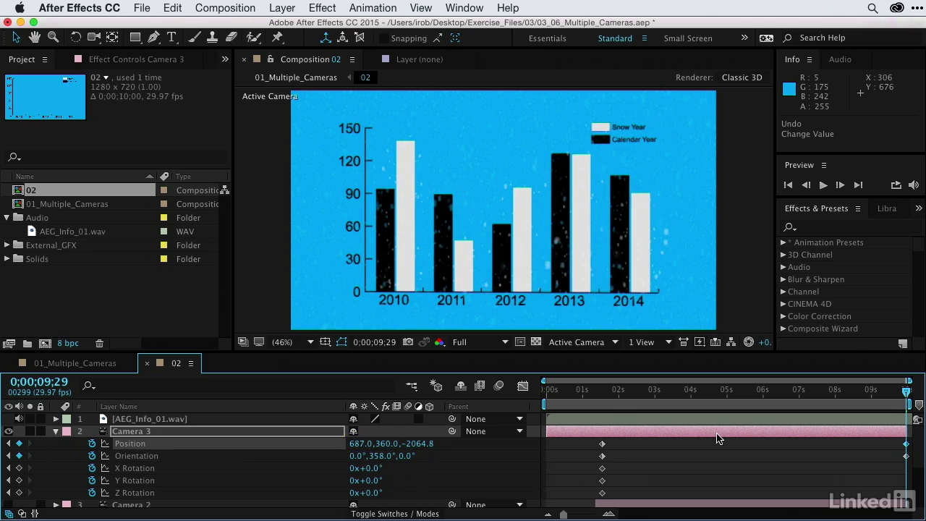
Step: Scrub through the camera move, then preview the 01_Multiple_Cameras composition from the beginning
left_click_drag(649, 391, 681, 391)
left_click(598, 390)
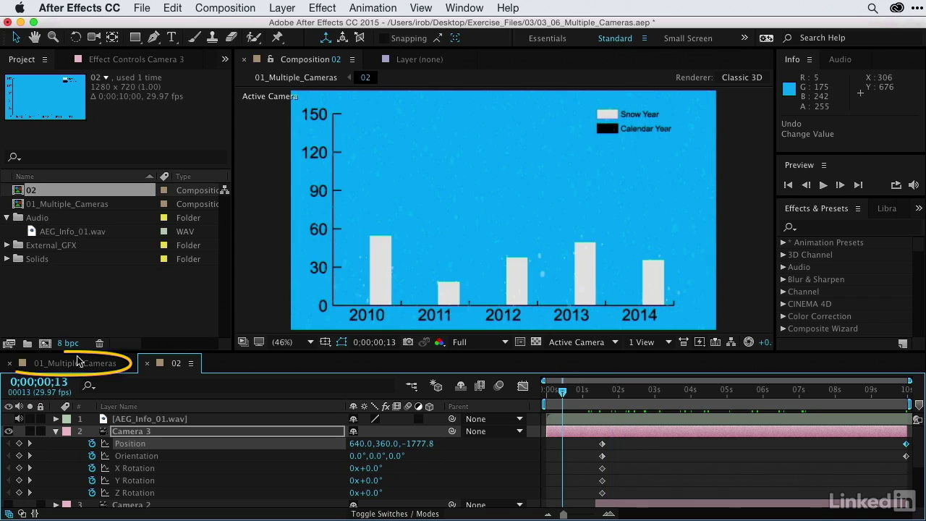
left_click(78, 364)
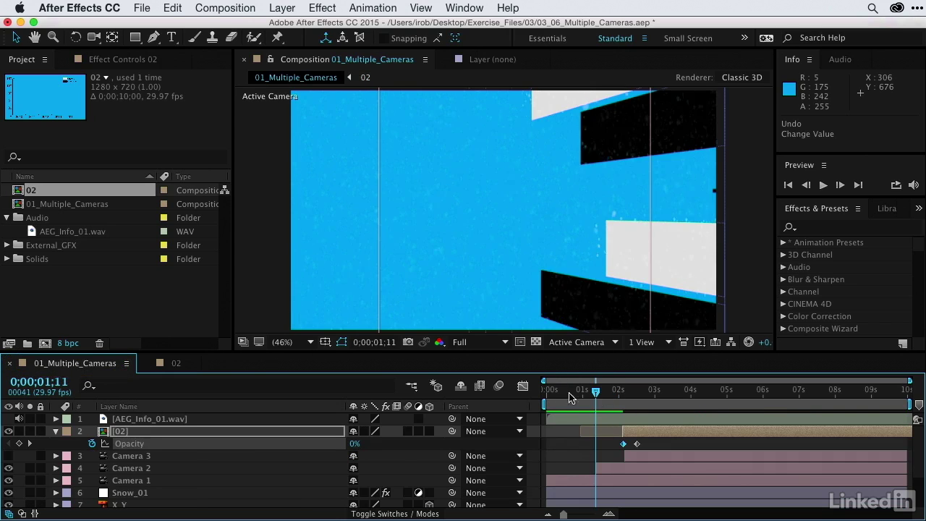
key("Home")
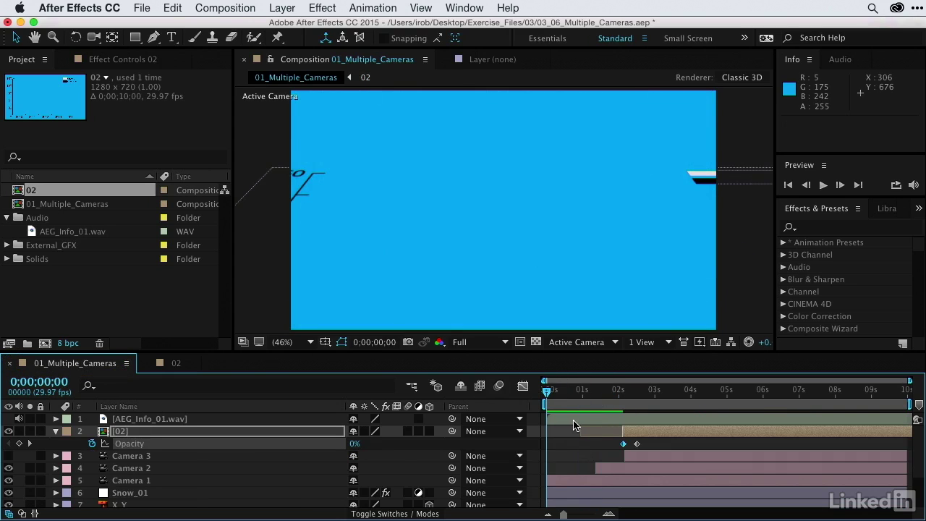
key("space")
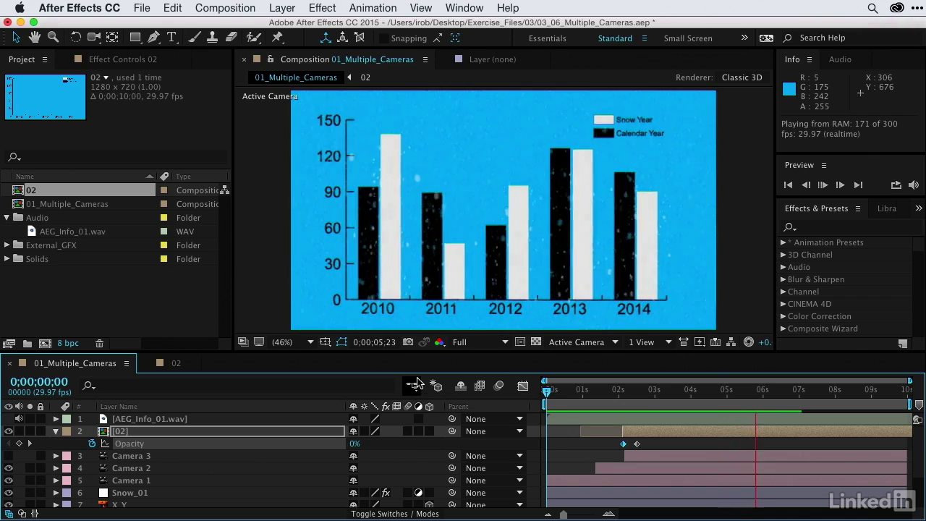
key("space")
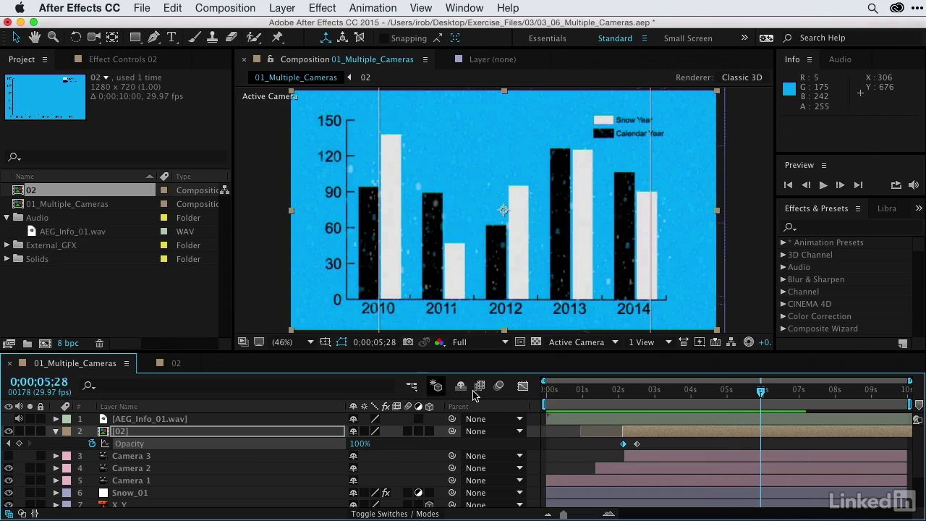
Step: In the 02 composition, move Camera 3's ending position and orientation keyframes to 0;00;06;08 and preview 01_Multiple_Cameras from the start
double_click(120, 433)
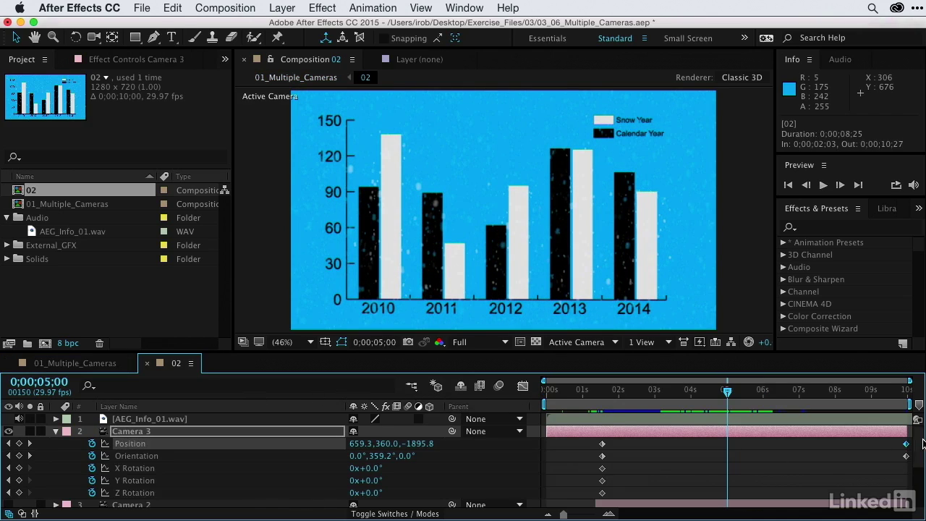
left_click_drag(910, 469, 768, 448)
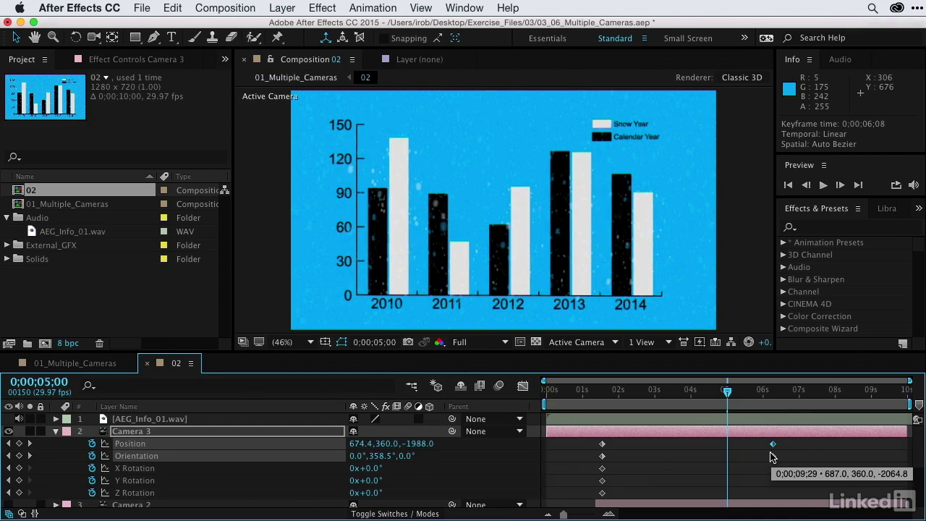
left_click(83, 363)
left_click_drag(671, 394, 510, 382)
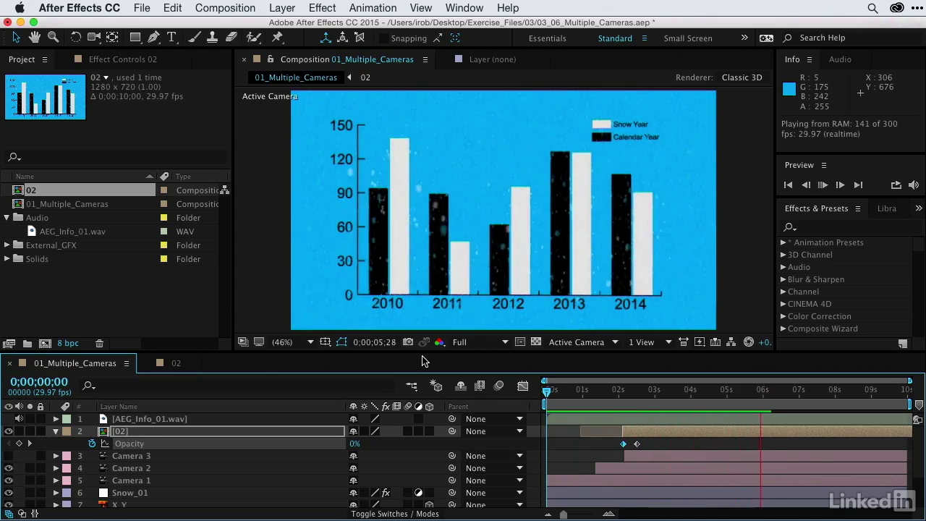
key("space")
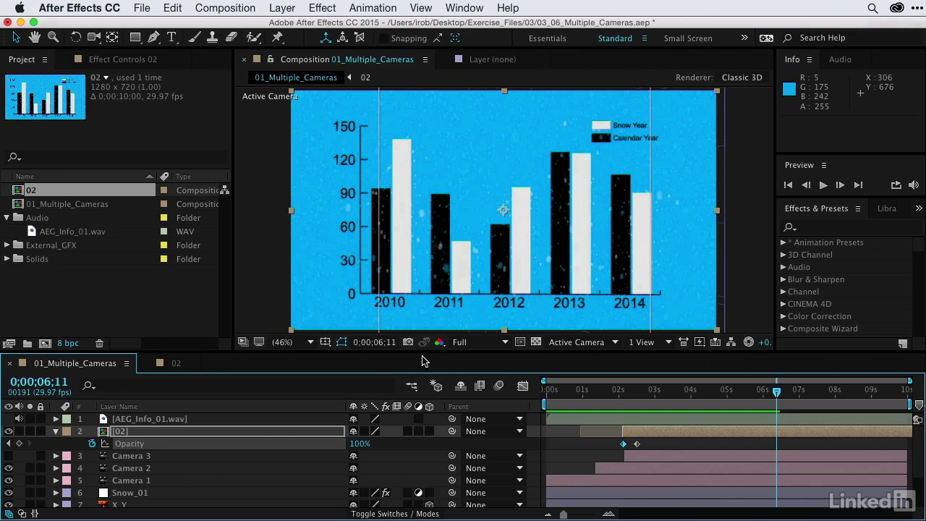